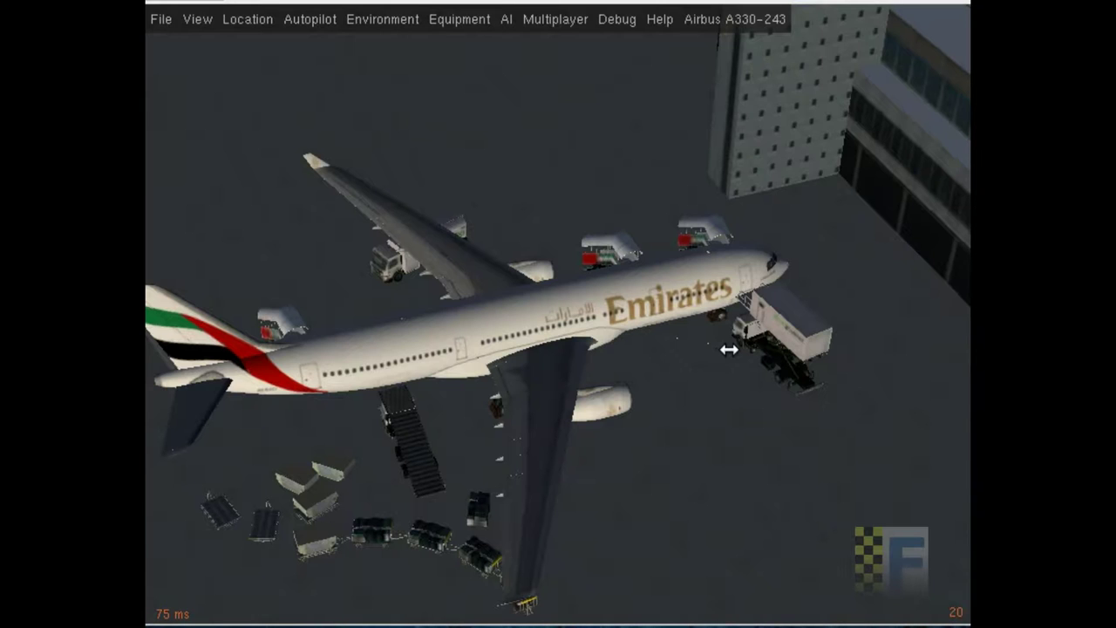
# - Orbit and zoom the outside view to inspect the parked Emirates A330 from behind
pyautogui.moveTo(727, 348); pyautogui.dragTo(569, 440)
pyautogui.scroll(-3, 538, 466)
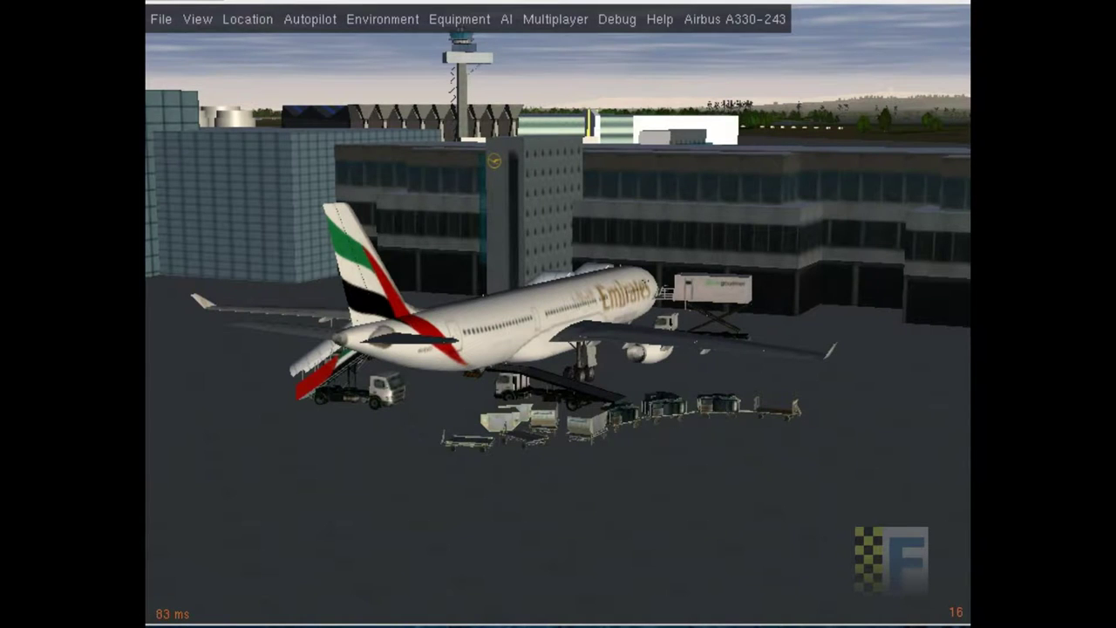
# - Move into the A330 cockpit, look around, and zoom in on the overhead panel
pyautogui.press('v')
pyautogui.rightClick(511, 332)
pyautogui.rightClick(511, 331)
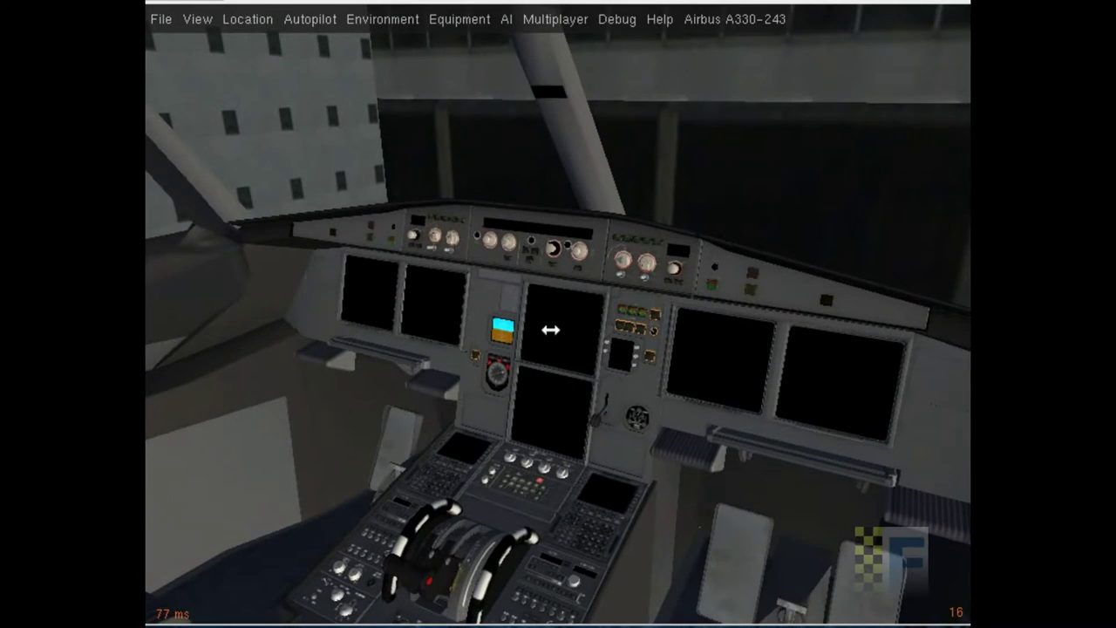
pyautogui.rightClick(549, 324)
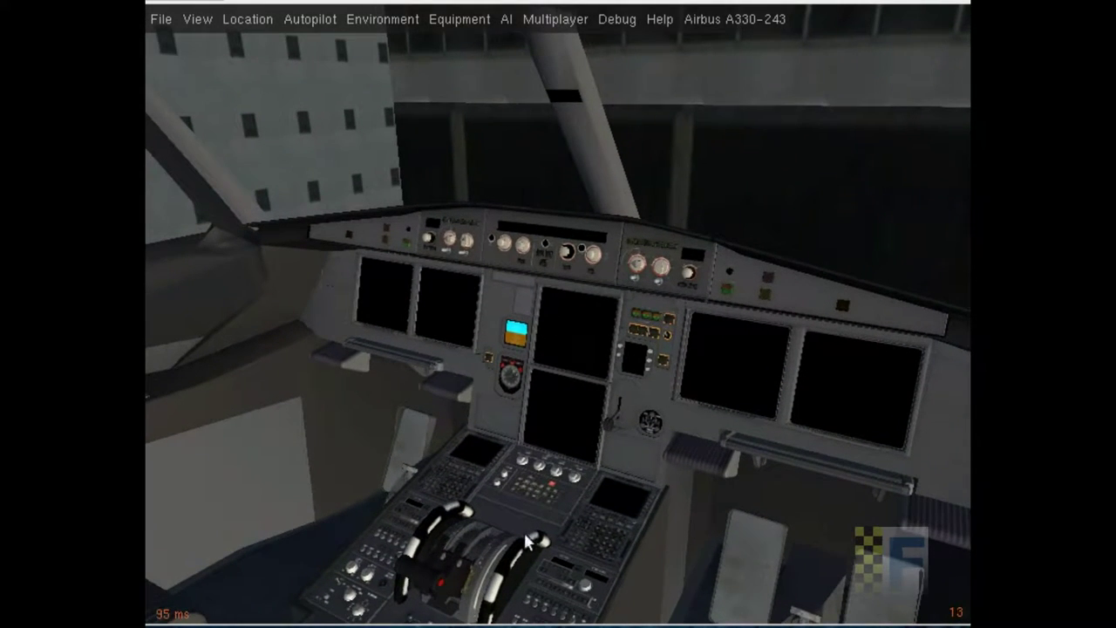
pyautogui.press('v')
pyautogui.press('v')
pyautogui.press('v')
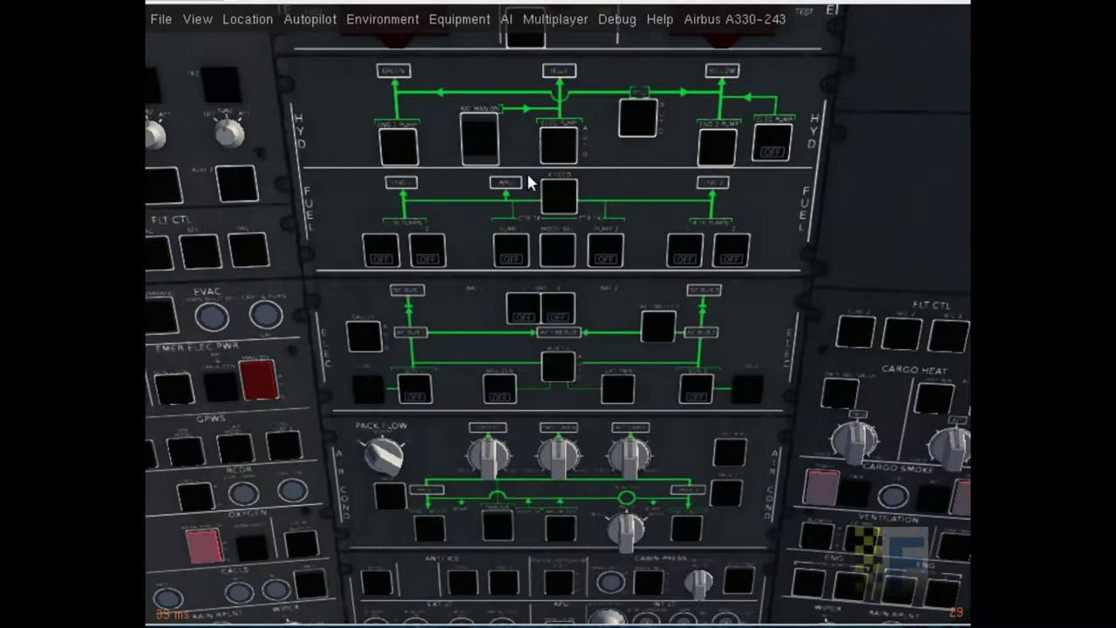
pyautogui.scroll(3, 510, 239)
pyautogui.scroll(1, 612, 382)
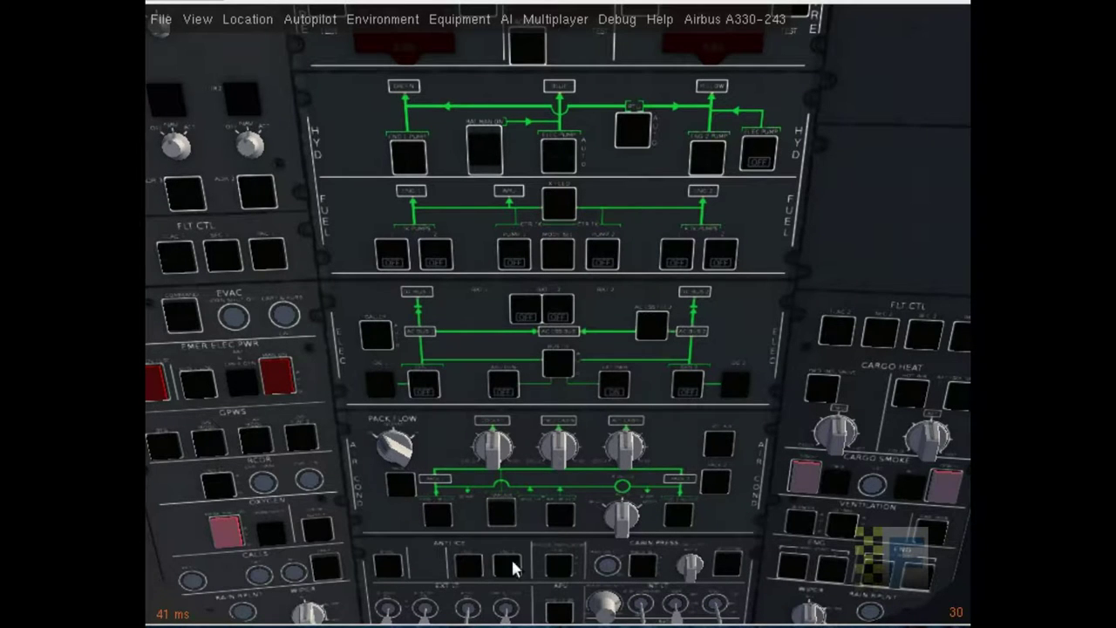
# - Cycle past the fly-by view to the copilot view and zoom onto the PFD and ND
pyautogui.press('v')
pyautogui.press('v')
pyautogui.press('v')
pyautogui.press('v')
pyautogui.press('v')
pyautogui.press('v')
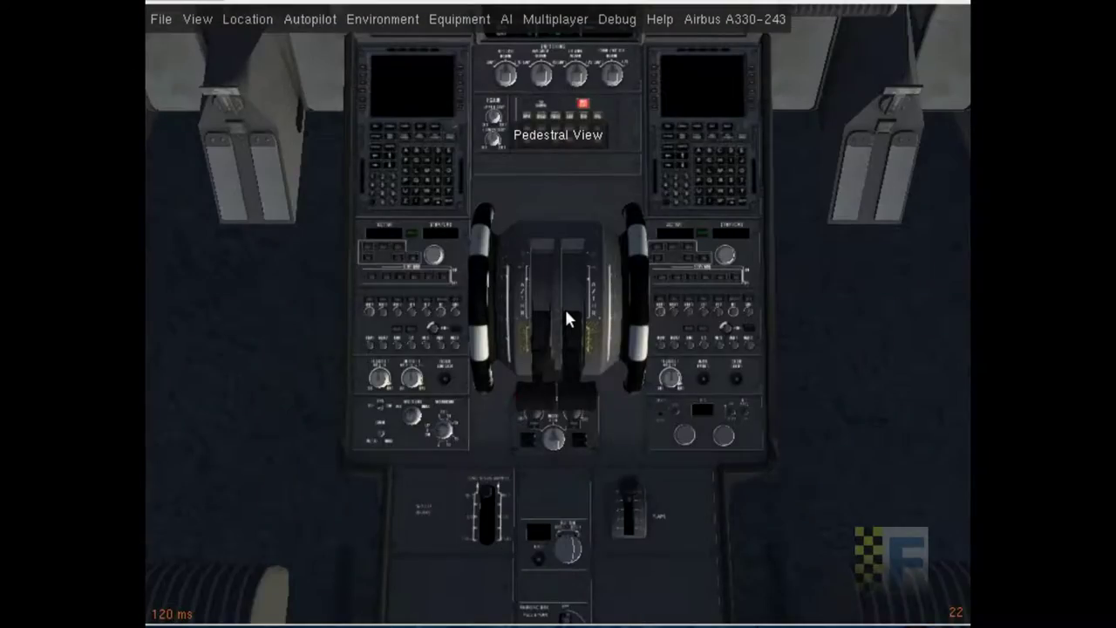
pyautogui.press('v')
pyautogui.hotkey('shift', 'v')
pyautogui.scroll(-2, 563, 319)
pyautogui.scroll(5, 545, 310)
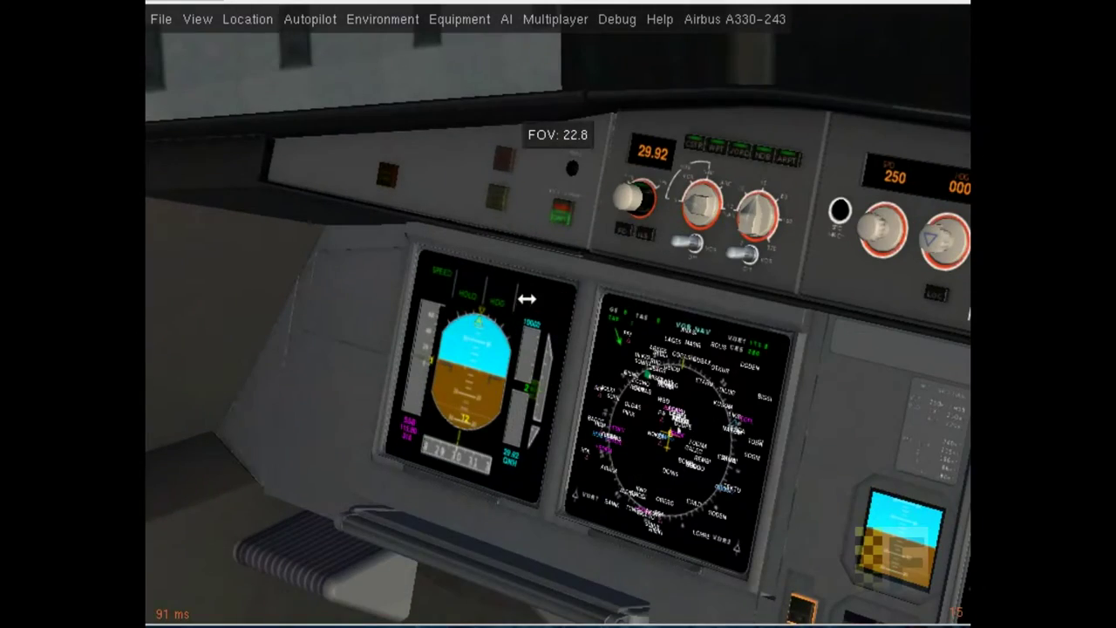
# - Check the current QNH of 30.03 in the Environment > Weather dialog, then close it
pyautogui.click(383, 19)
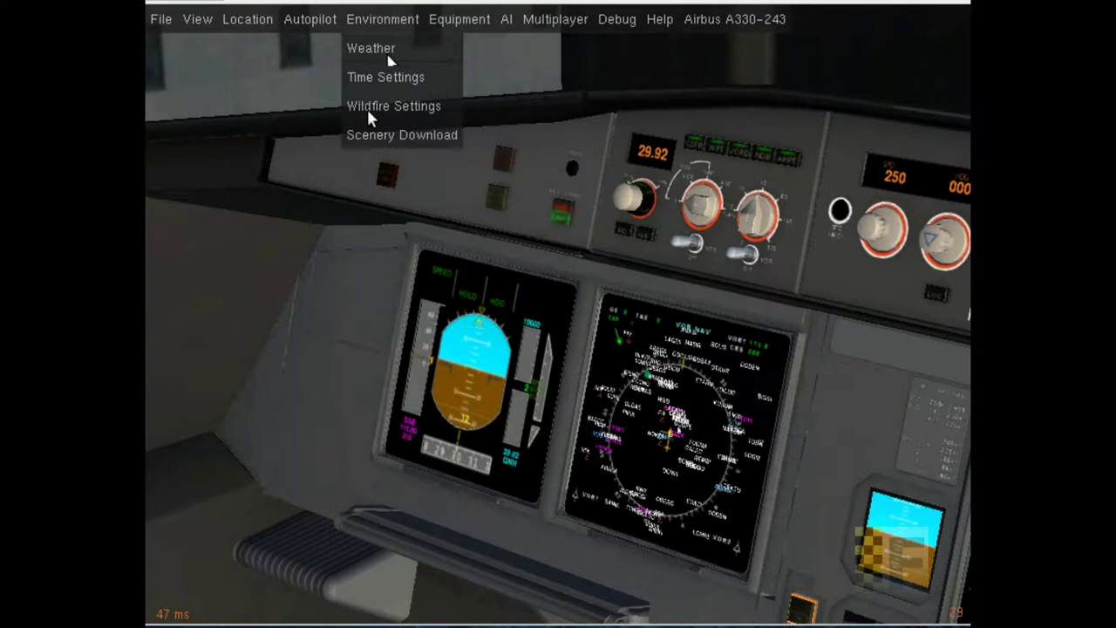
pyautogui.click(384, 51)
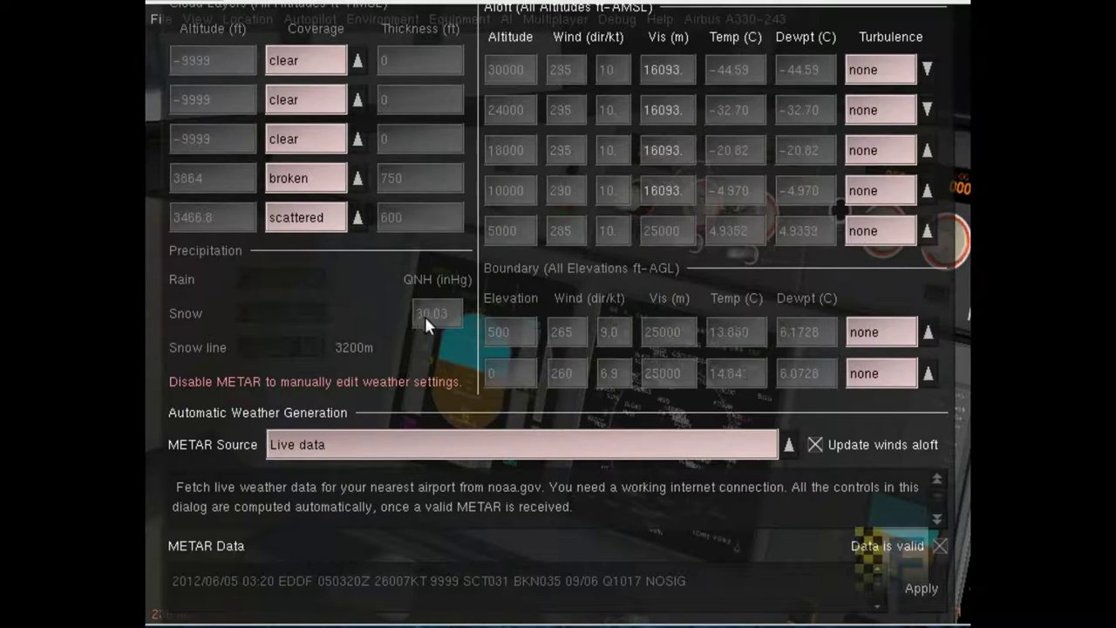
pyautogui.moveTo(436, 313); pyautogui.dragTo(238, 449)
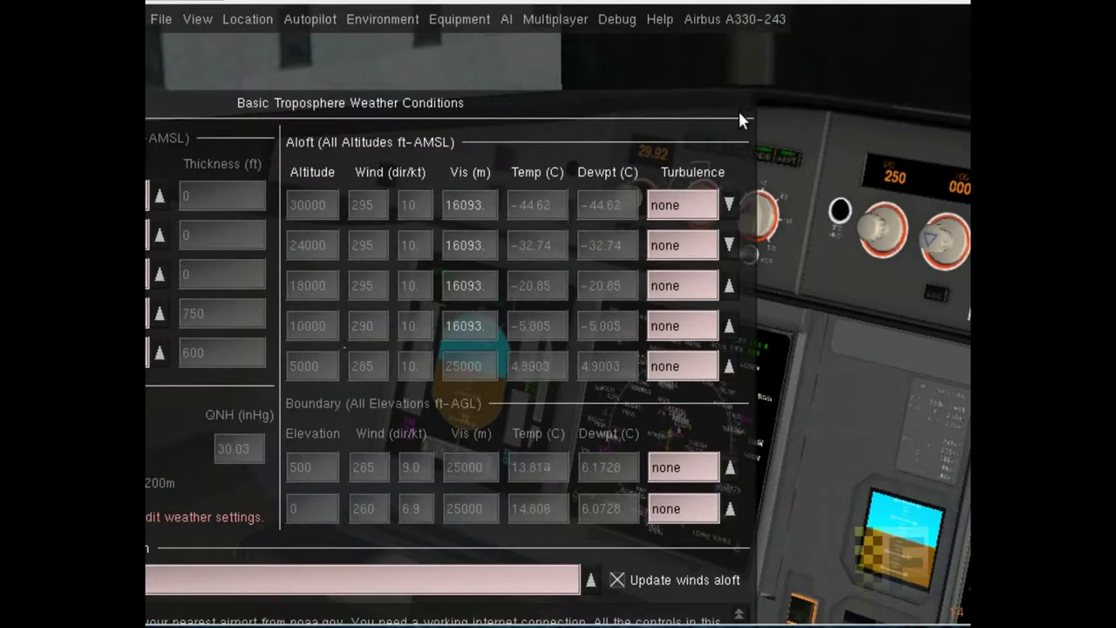
pyautogui.click(739, 114)
# - Turn the altimeter baro setting from 29.92 to 30.03 inHg
pyautogui.scroll(9, 624, 209)
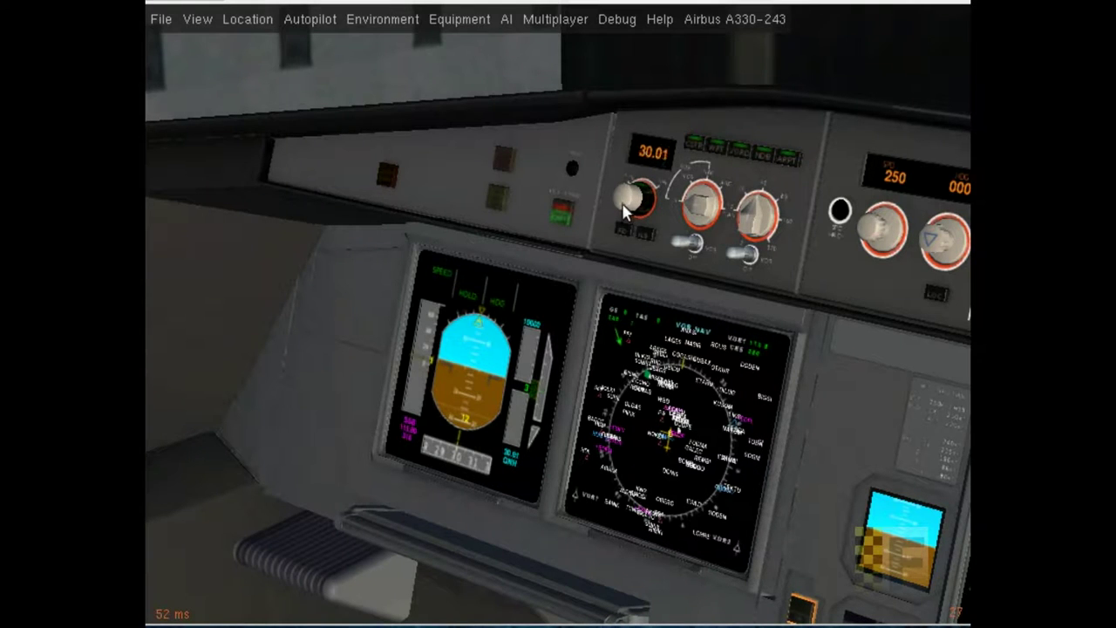
pyautogui.scroll(2, 624, 209)
pyautogui.rightClick(384, 201)
pyautogui.scroll(3, 542, 325)
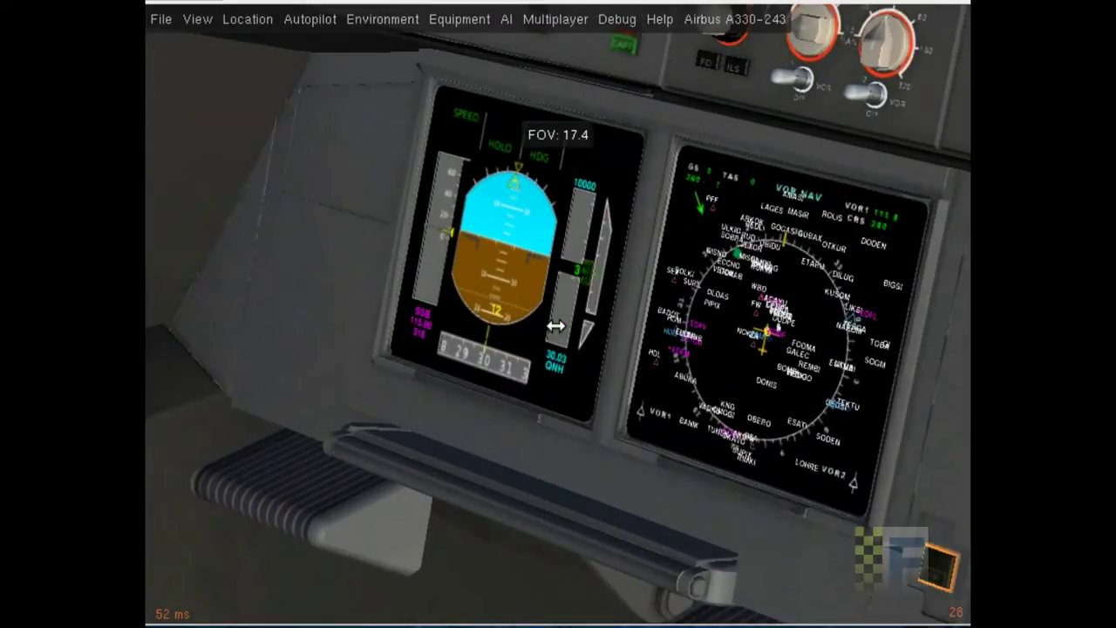
pyautogui.scroll(-4, 564, 321)
pyautogui.scroll(-1, 564, 321)
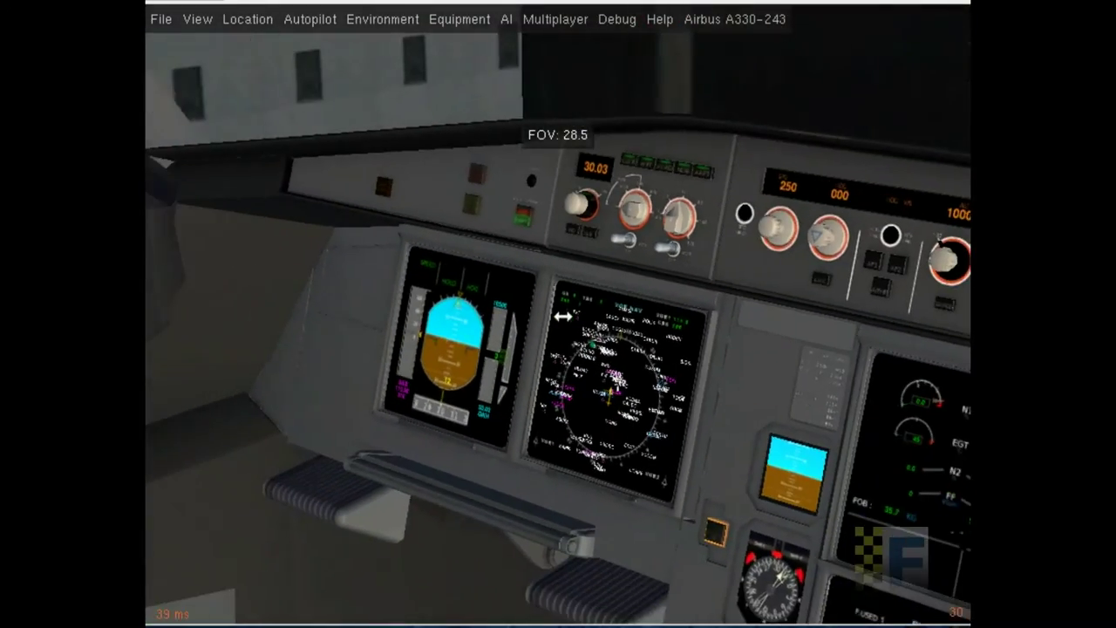
pyautogui.scroll(-1, 590, 340)
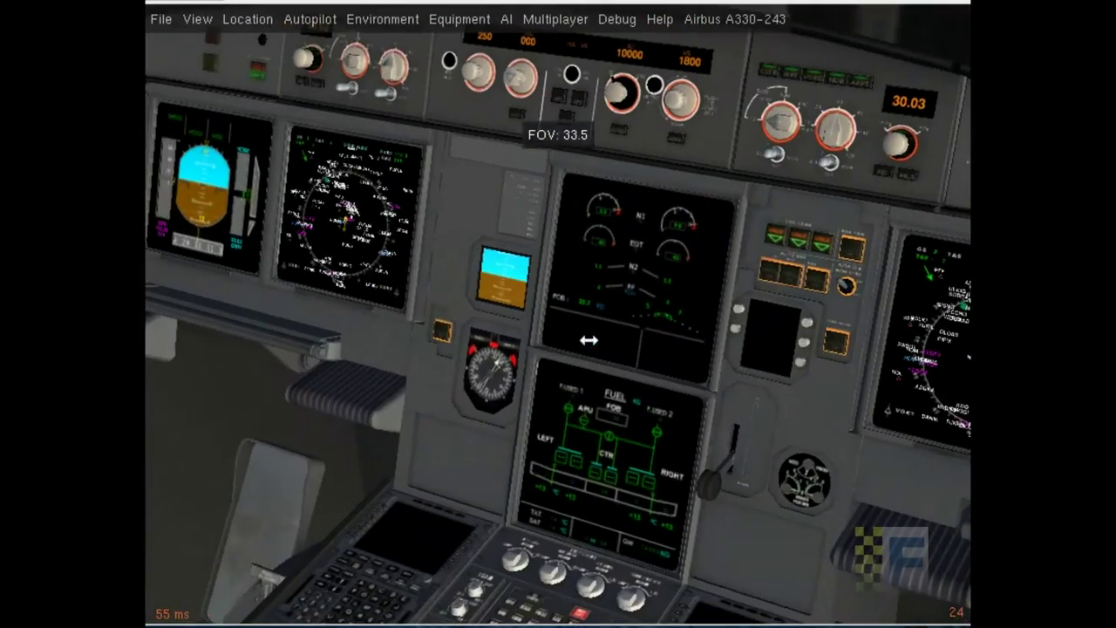
pyautogui.scroll(-1, 588, 336)
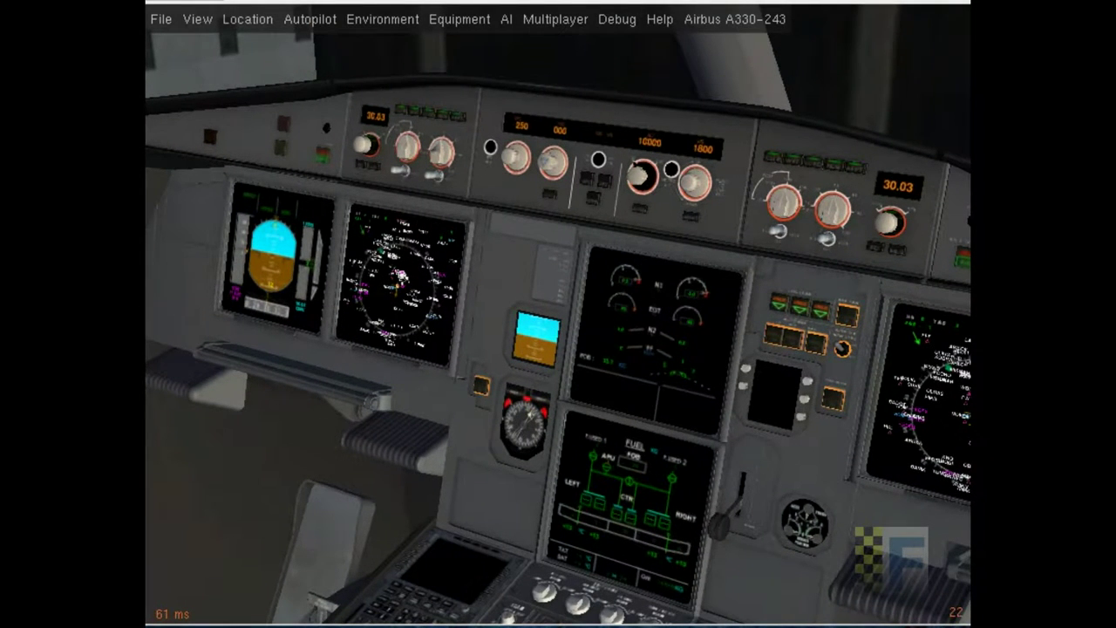
# - Power on the MCDU and view DATA > A/C STATUS showing nav database MIADatav3.1
pyautogui.press('v')
pyautogui.press('v')
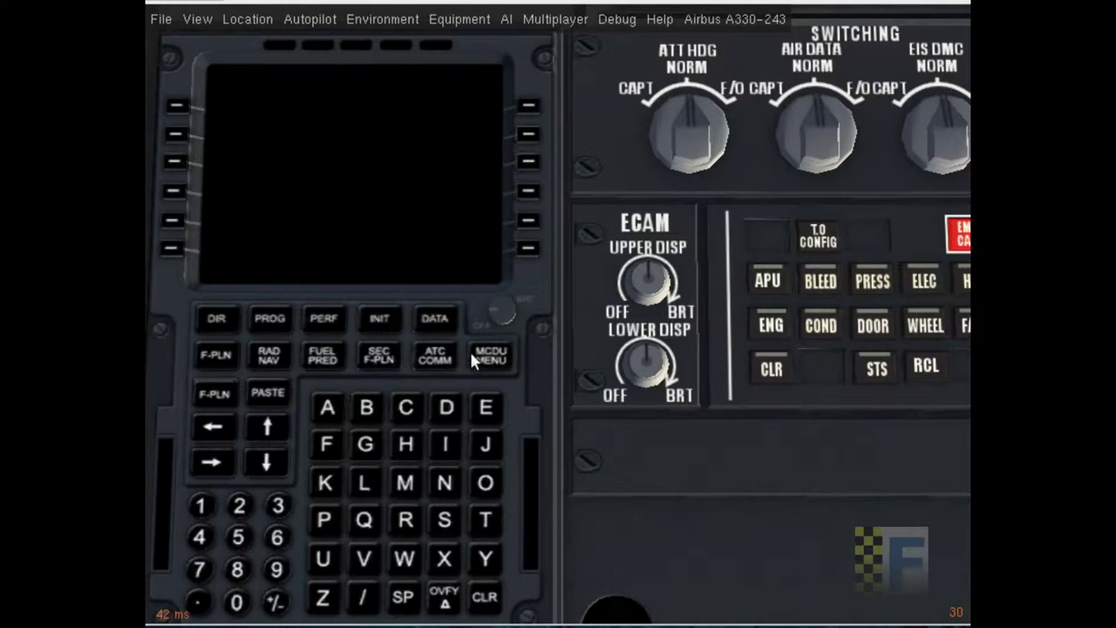
pyautogui.click(499, 312)
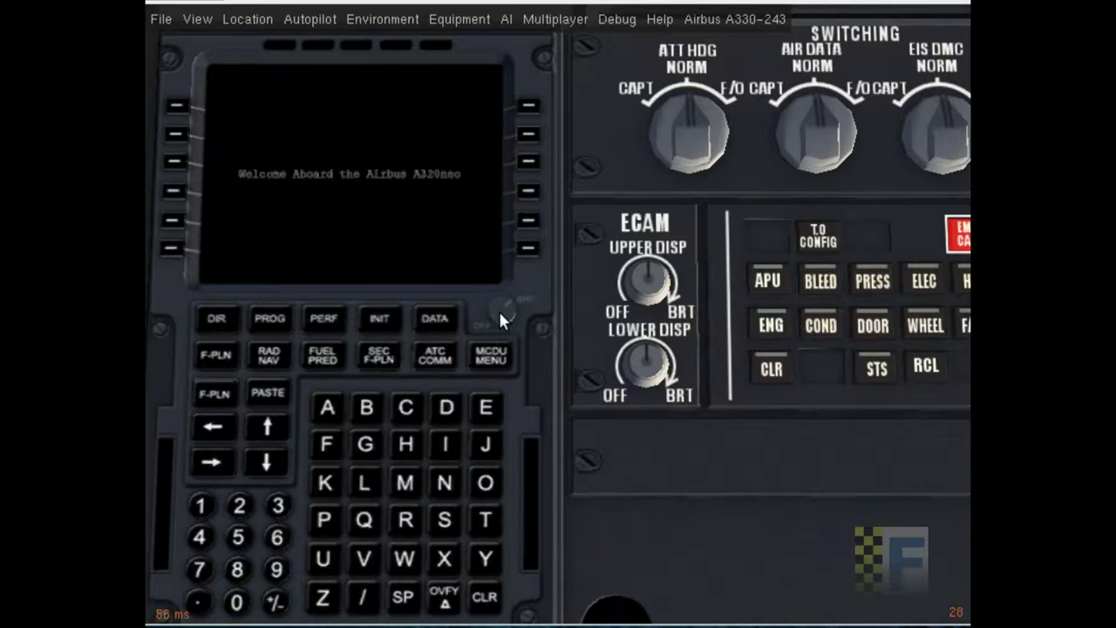
pyautogui.click(434, 319)
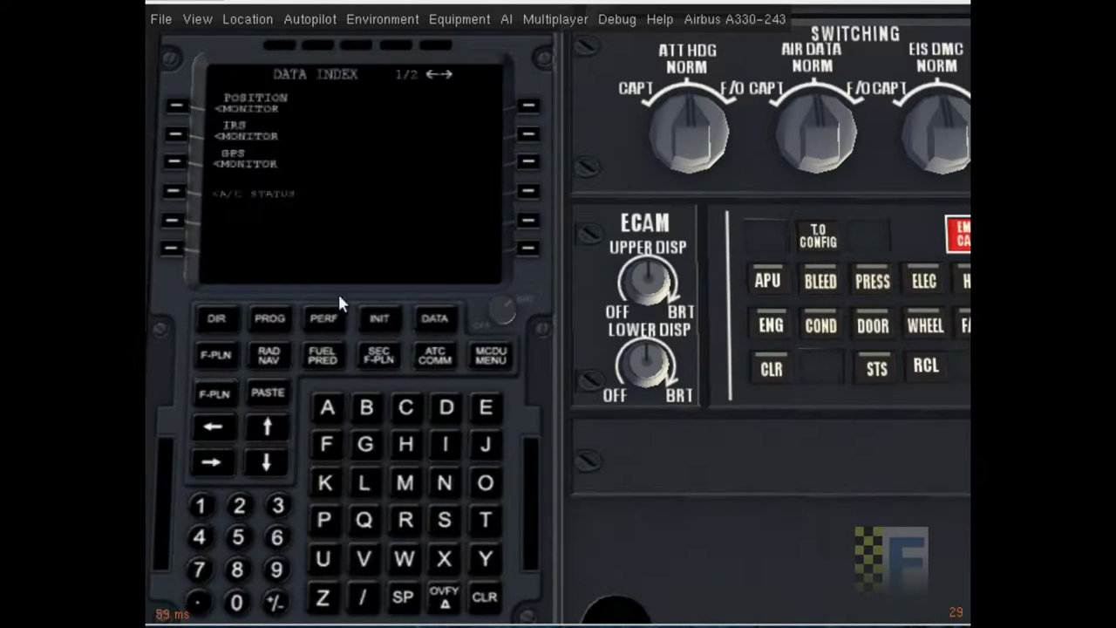
pyautogui.click(176, 189)
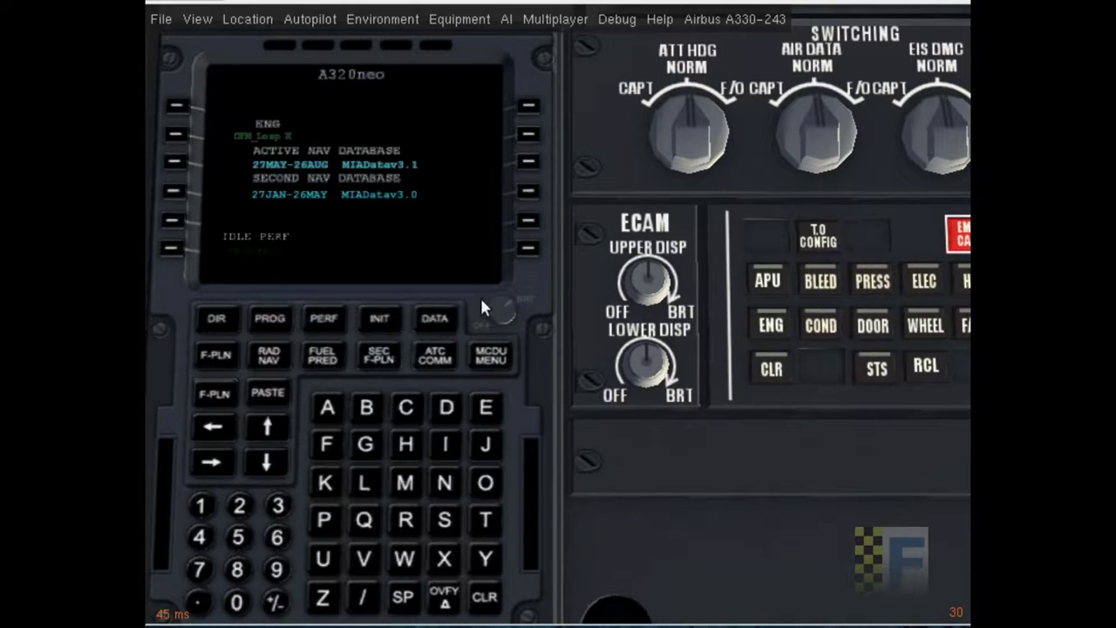
# - On the INIT page, enter EDDF/EDDM in FROM/TO and insert the route
pyautogui.click(379, 320)
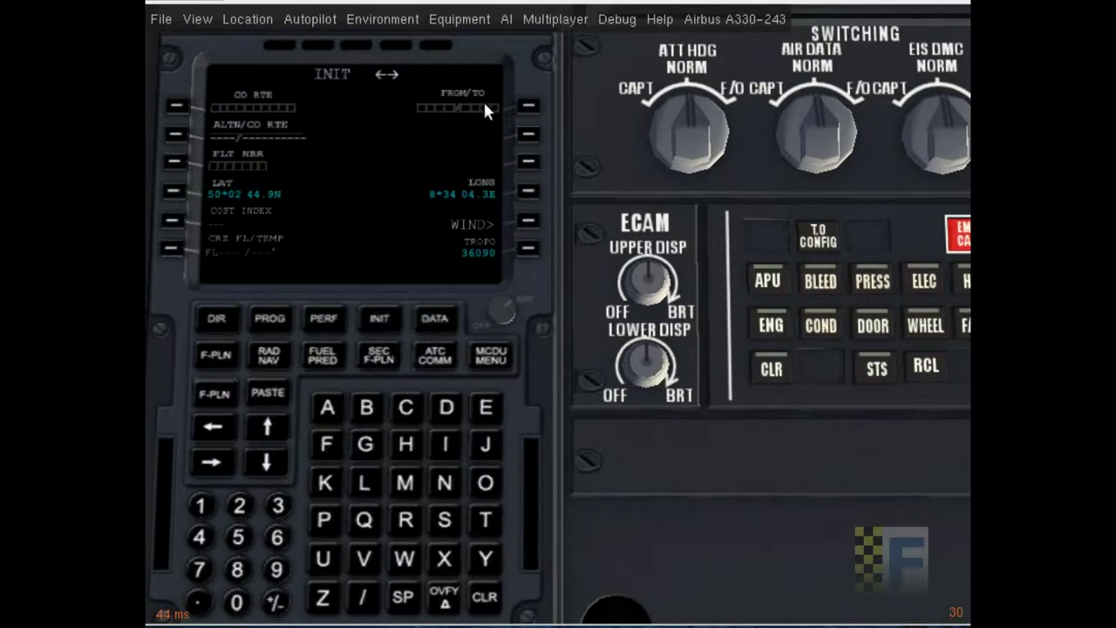
pyautogui.click(484, 410)
pyautogui.doubleClick(442, 414)
pyautogui.click(336, 440)
pyautogui.click(373, 600)
pyautogui.click(486, 407)
pyautogui.doubleClick(442, 408)
pyautogui.click(403, 482)
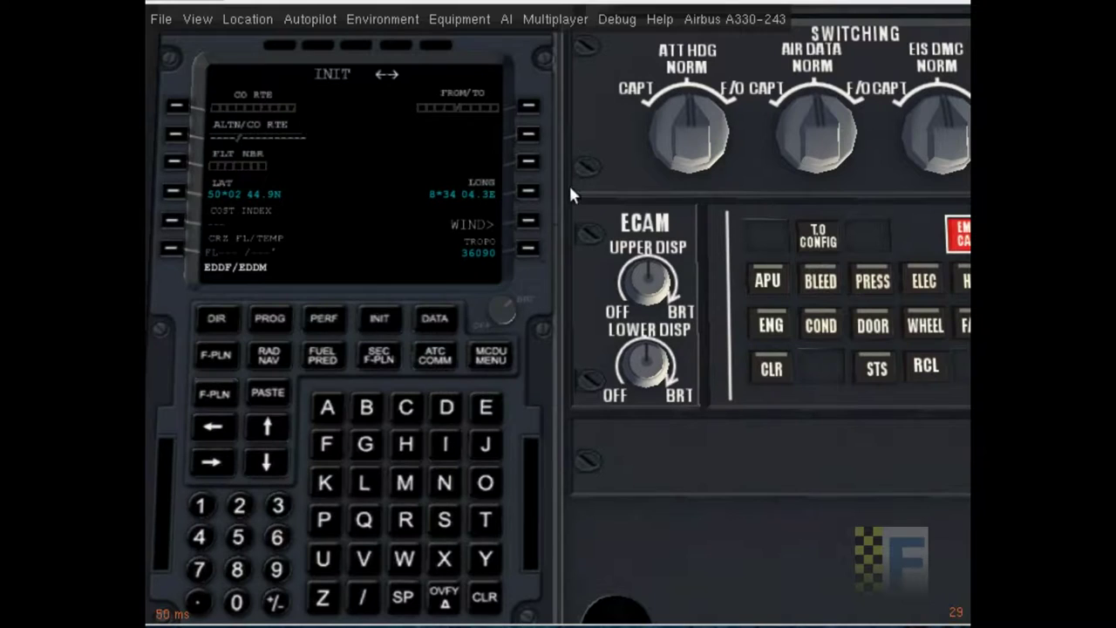
pyautogui.click(526, 106)
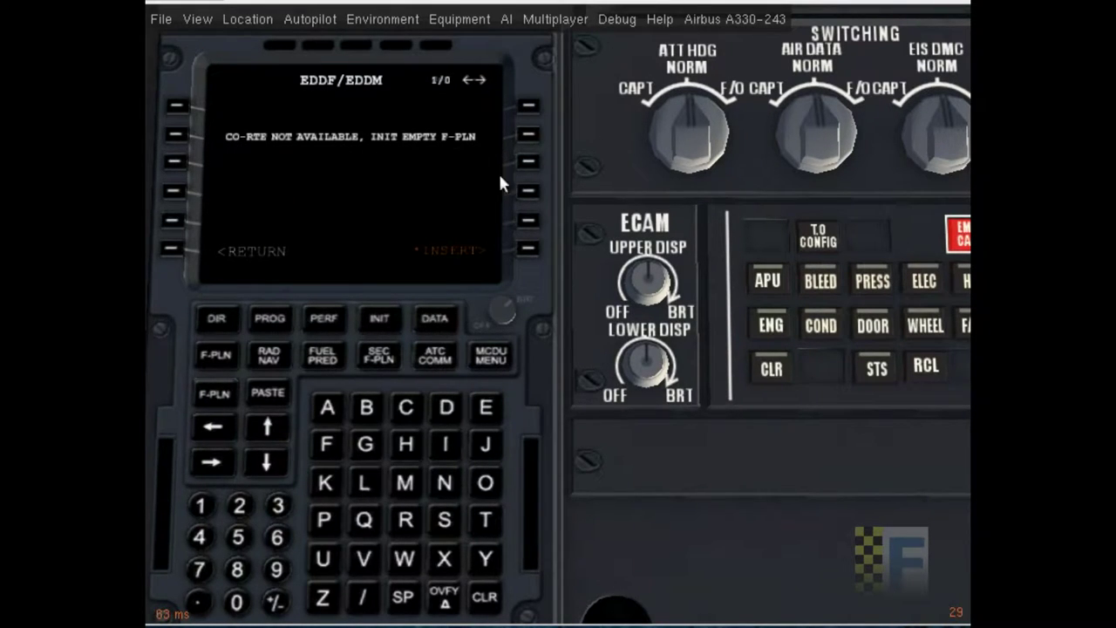
pyautogui.click(396, 328)
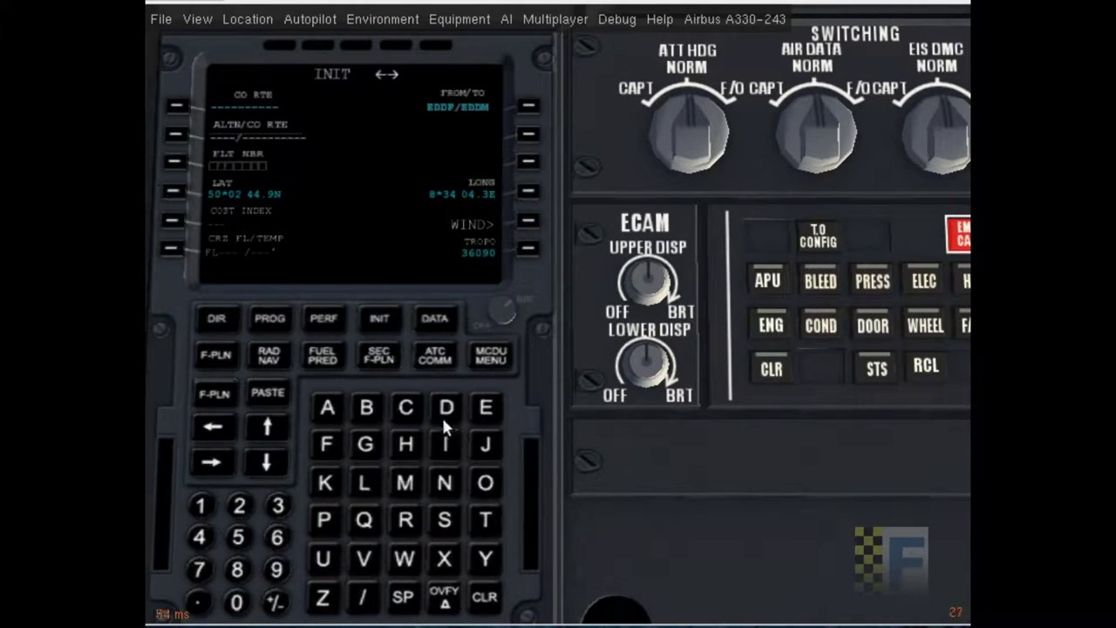
# - Enter flight number UAE123
pyautogui.click(323, 559)
pyautogui.click(329, 408)
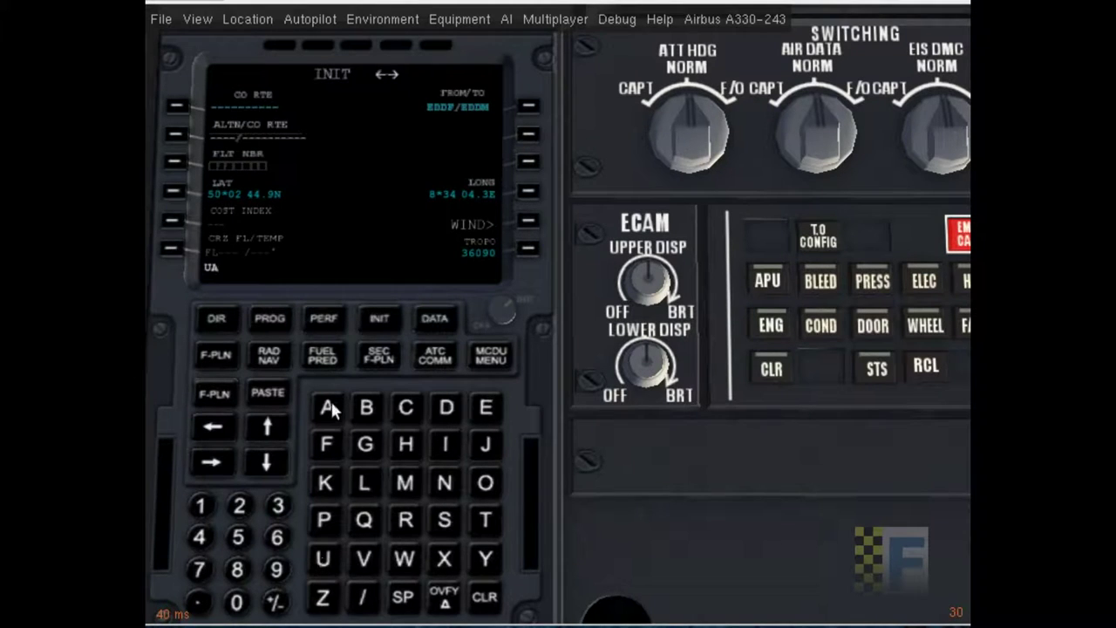
pyautogui.click(486, 407)
pyautogui.click(200, 505)
pyautogui.click(242, 506)
pyautogui.click(277, 507)
pyautogui.click(174, 162)
# - Set CRZ FL/TEMP to 250/-36, checking the temperature aloft in the weather dialog
pyautogui.click(242, 506)
pyautogui.click(238, 538)
pyautogui.click(235, 601)
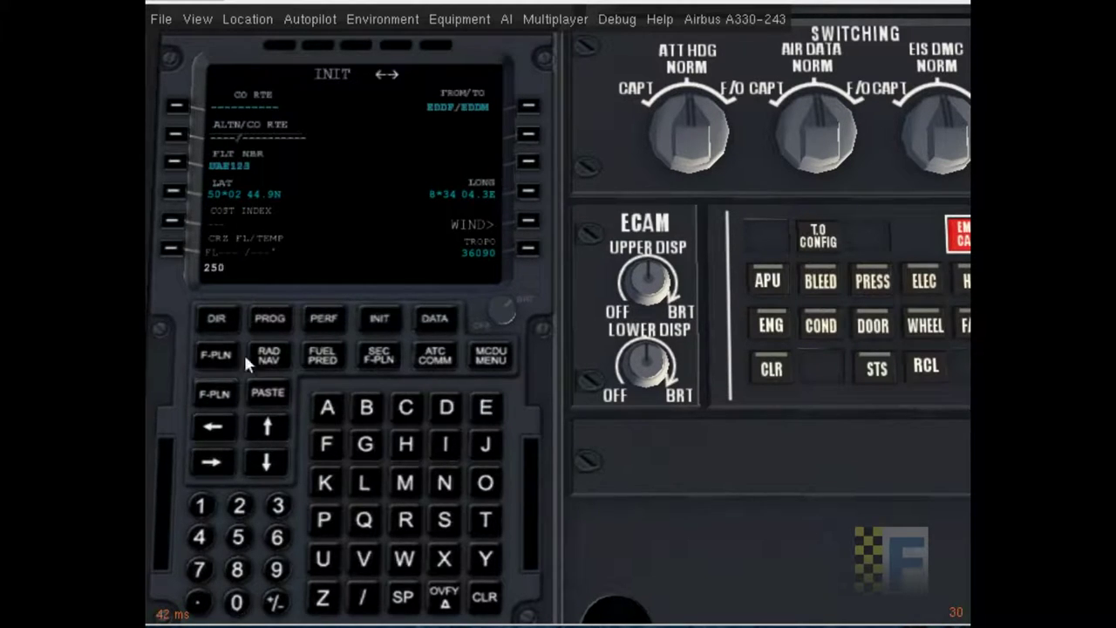
pyautogui.click(365, 598)
pyautogui.click(354, 21)
pyautogui.click(367, 51)
pyautogui.moveTo(412, 217); pyautogui.dragTo(542, 54)
pyautogui.click(276, 604)
pyautogui.click(274, 506)
pyautogui.click(277, 536)
pyautogui.click(179, 250)
# - Set cost index 32 and bring up the F-PLN page
pyautogui.click(276, 507)
pyautogui.write('2')
pyautogui.click(173, 218)
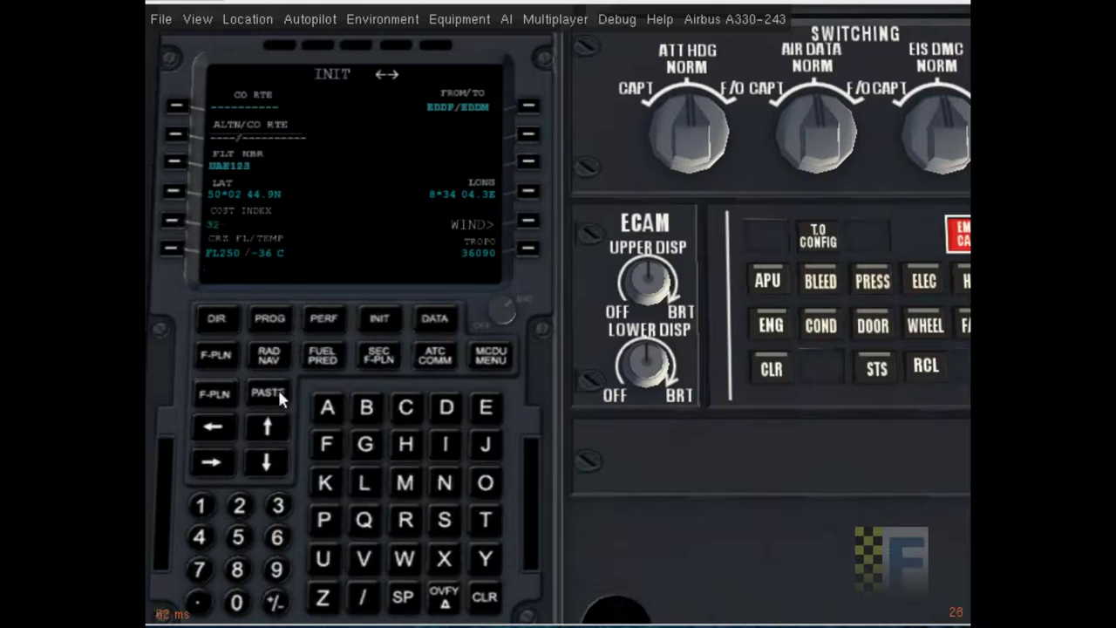
pyautogui.click(214, 352)
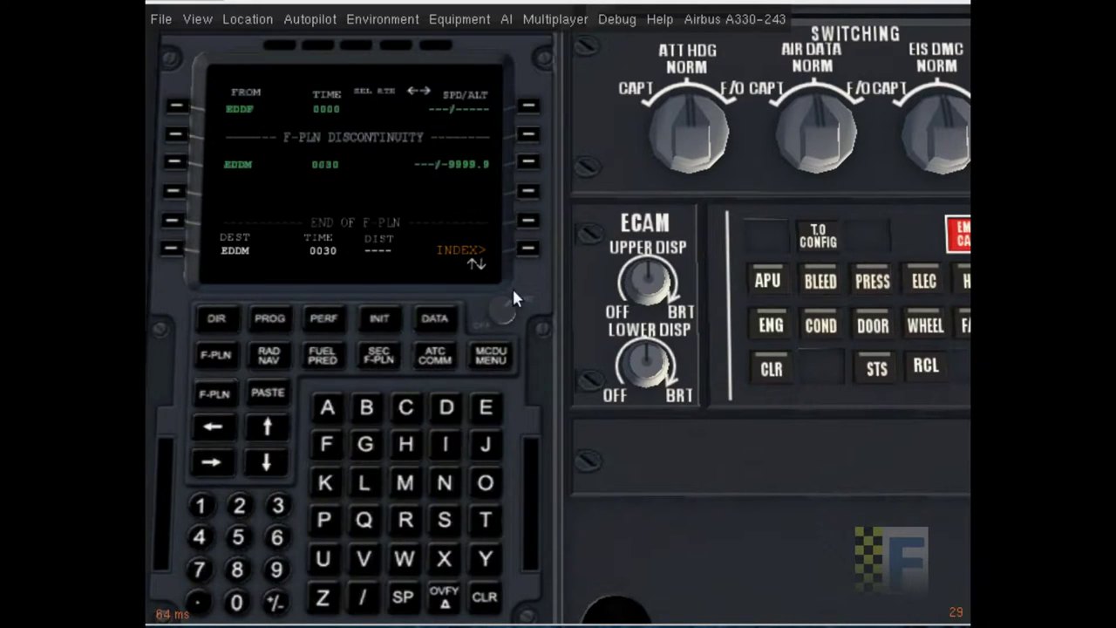
# - Select line key 1L beside EDDF to show LAT REV FROM EDDF
pyautogui.click(178, 105)
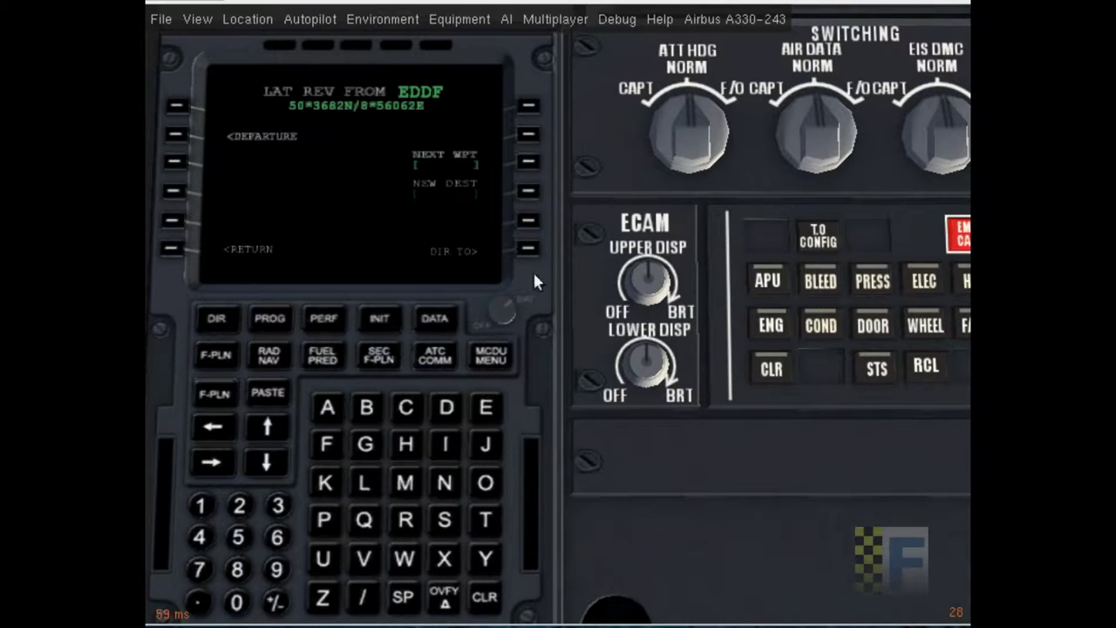
# - Insert ANEKI and then LOPNI as next waypoints after EDDF
pyautogui.click(327, 407)
pyautogui.click(449, 484)
pyautogui.click(486, 407)
pyautogui.click(327, 482)
pyautogui.click(445, 444)
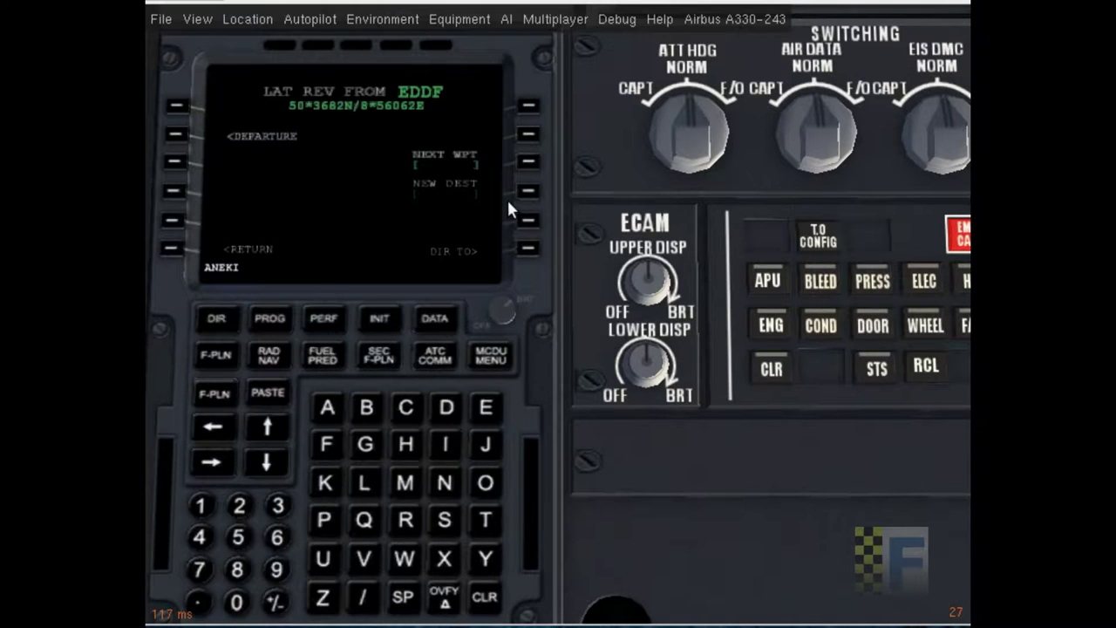
pyautogui.click(531, 159)
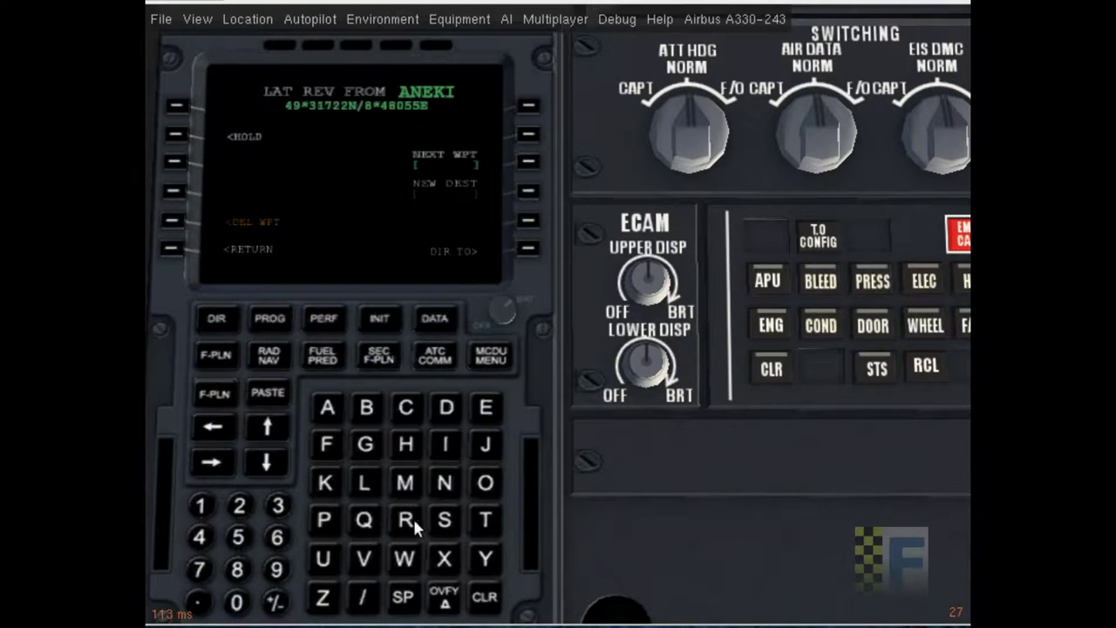
pyautogui.click(364, 490)
pyautogui.click(487, 479)
pyautogui.click(323, 521)
pyautogui.click(442, 483)
pyautogui.click(447, 444)
pyautogui.click(528, 161)
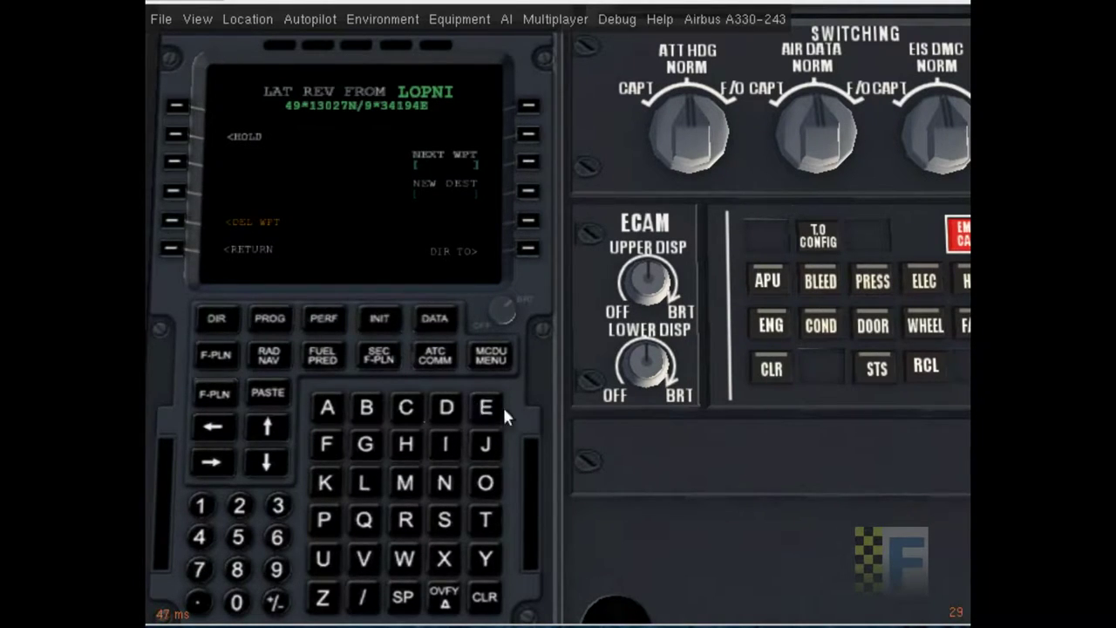
# - Insert ELVAG and BURAM as next waypoints, then return to the F-PLN page
pyautogui.click(475, 417)
pyautogui.click(367, 488)
pyautogui.click(366, 560)
pyautogui.click(337, 417)
pyautogui.click(365, 444)
pyautogui.click(529, 159)
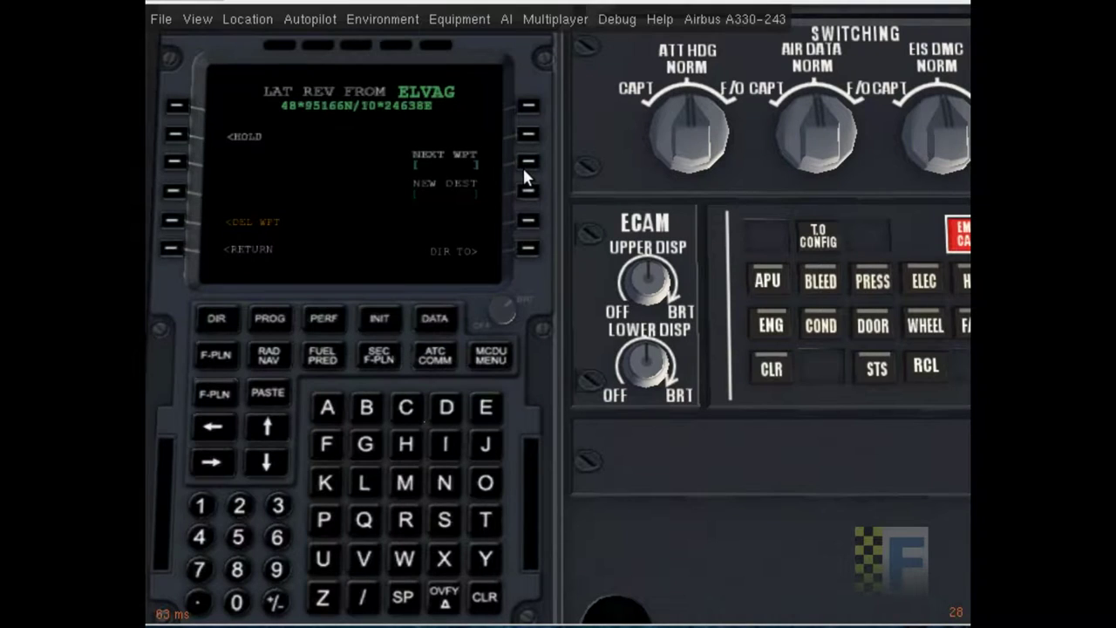
pyautogui.click(367, 407)
pyautogui.click(325, 559)
pyautogui.click(405, 522)
pyautogui.click(330, 407)
pyautogui.click(400, 482)
pyautogui.click(510, 191)
pyautogui.click(173, 252)
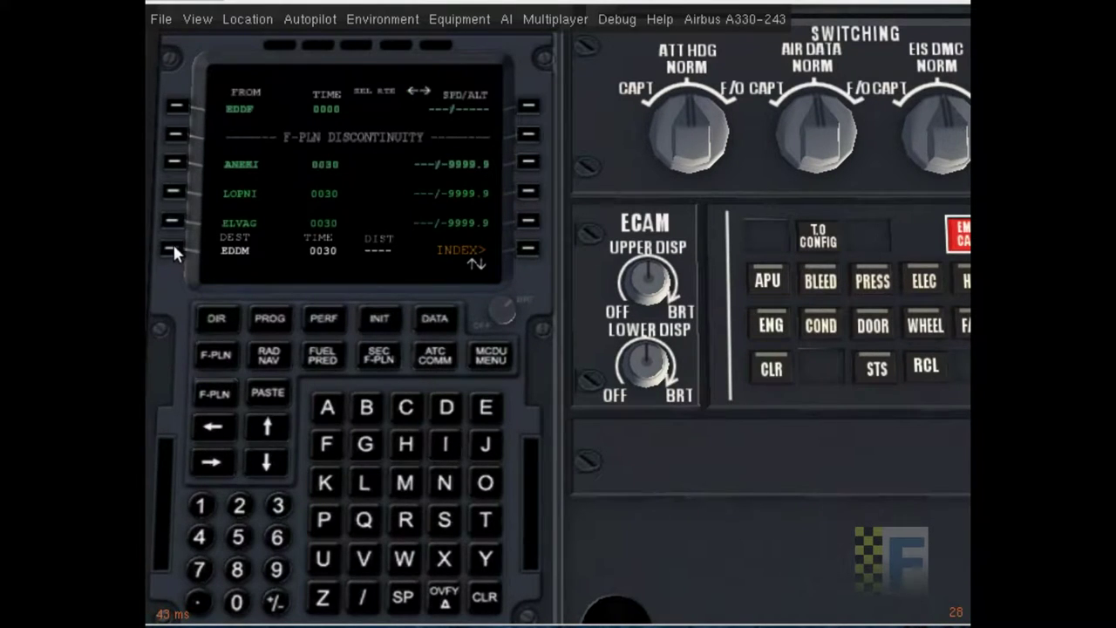
pyautogui.click(277, 462)
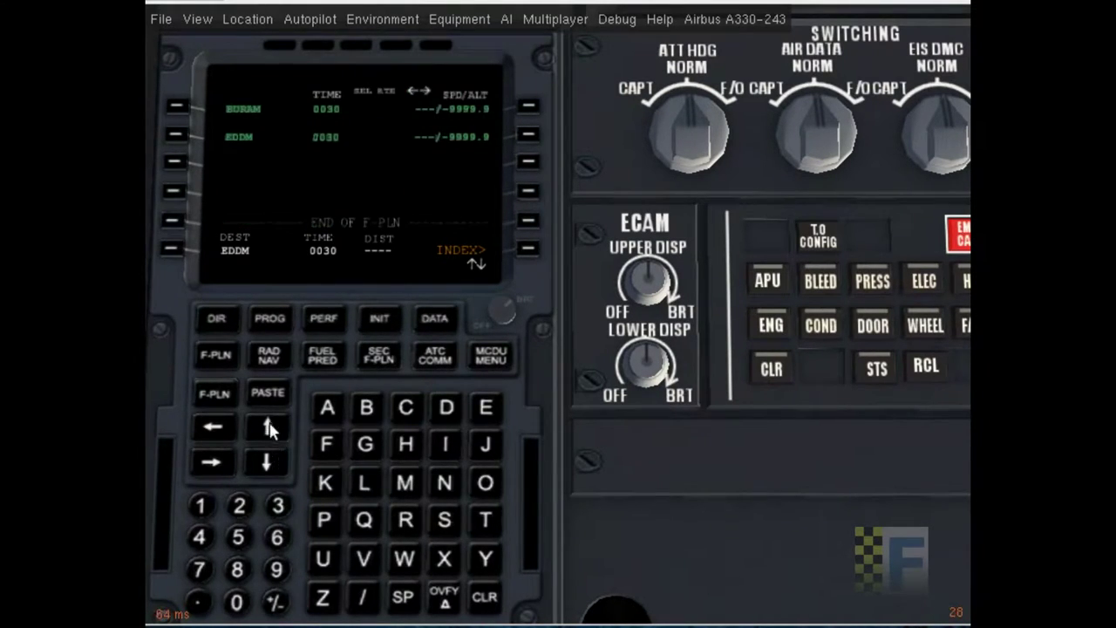
# - Apply a 250/FL140 speed and altitude constraint at ANEKI
pyautogui.click(271, 427)
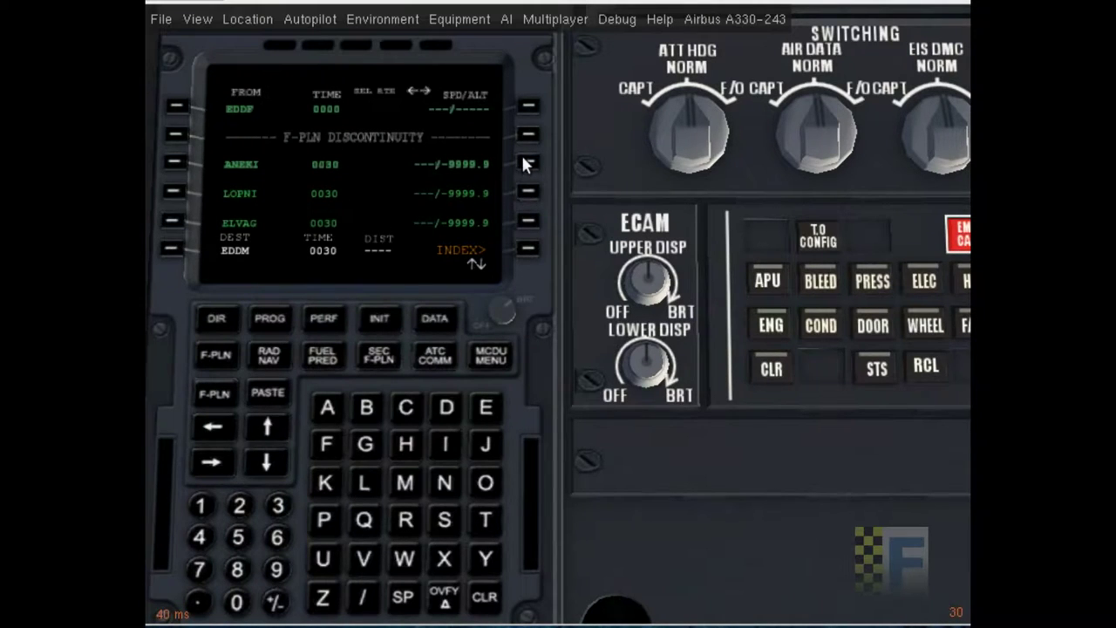
pyautogui.click(238, 505)
pyautogui.click(237, 537)
pyautogui.click(237, 601)
pyautogui.click(363, 598)
pyautogui.click(200, 505)
pyautogui.click(200, 537)
pyautogui.click(235, 605)
pyautogui.click(525, 163)
# - Apply an M.70/FL250 constraint (0.7/25000) at LOPNI
pyautogui.click(235, 602)
pyautogui.click(198, 601)
pyautogui.click(200, 568)
pyautogui.click(361, 598)
pyautogui.click(241, 506)
pyautogui.click(239, 538)
pyautogui.click(237, 602)
pyautogui.click(237, 601)
pyautogui.click(237, 601)
pyautogui.click(527, 192)
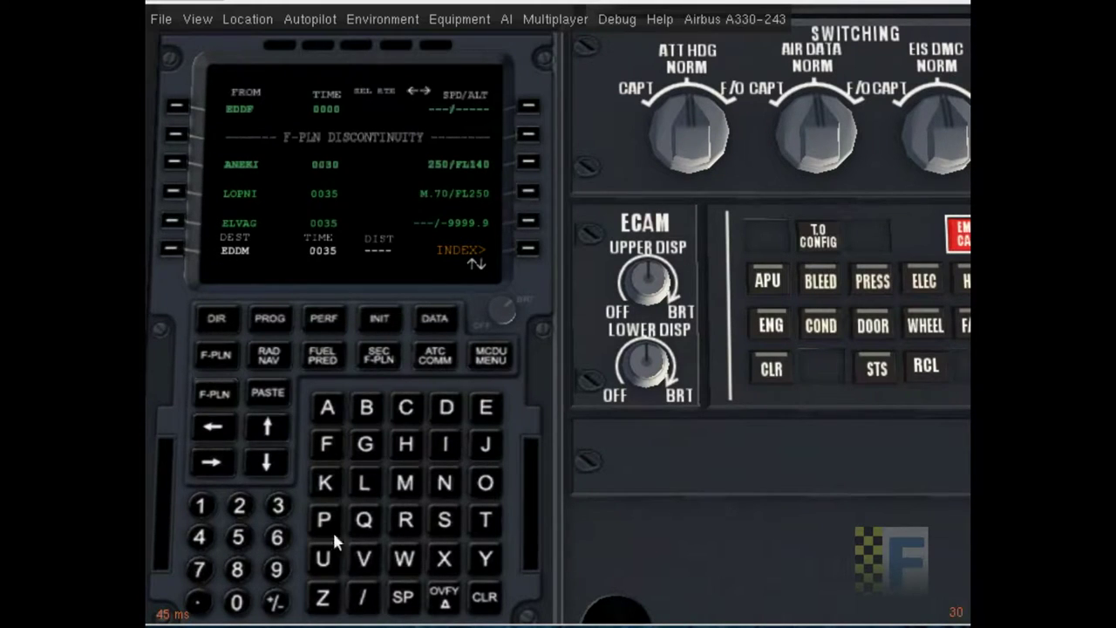
# - Apply the same M.70/FL250 constraint at ELVAG
pyautogui.click(236, 602)
pyautogui.click(198, 602)
pyautogui.click(199, 568)
pyautogui.click(372, 608)
pyautogui.click(239, 507)
pyautogui.click(235, 537)
pyautogui.click(237, 601)
pyautogui.click(238, 601)
pyautogui.click(238, 601)
pyautogui.click(528, 221)
# - Scroll the plan down and apply M.70/FL250 at BURAM
pyautogui.click(267, 462)
pyautogui.click(235, 601)
pyautogui.click(199, 601)
pyautogui.click(199, 569)
pyautogui.click(363, 596)
pyautogui.click(238, 505)
pyautogui.click(238, 537)
pyautogui.click(236, 602)
pyautogui.click(236, 601)
# - Apply M.70/FL250 at destination EDDM and clear the leftover scratchpad text with CLR
pyautogui.click(236, 602)
pyautogui.click(529, 106)
pyautogui.click(236, 601)
pyautogui.click(199, 602)
pyautogui.click(198, 568)
pyautogui.click(363, 597)
pyautogui.click(235, 514)
pyautogui.click(237, 537)
pyautogui.click(236, 601)
pyautogui.click(237, 602)
pyautogui.click(236, 602)
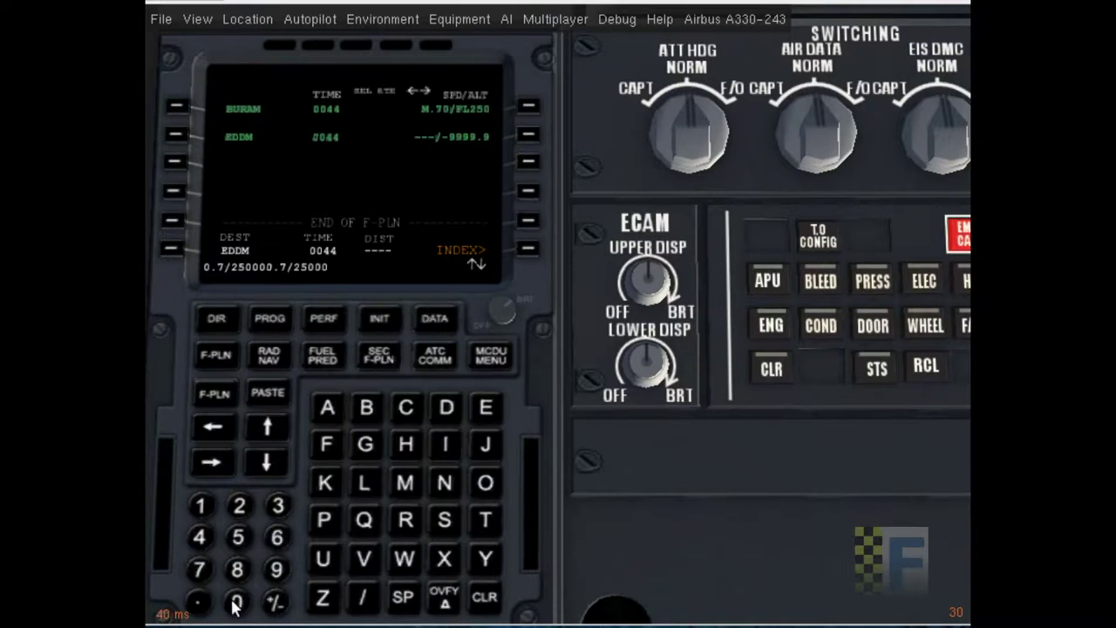
pyautogui.click(482, 598)
pyautogui.click(481, 598)
pyautogui.click(481, 598)
pyautogui.click(482, 598)
pyautogui.click(511, 132)
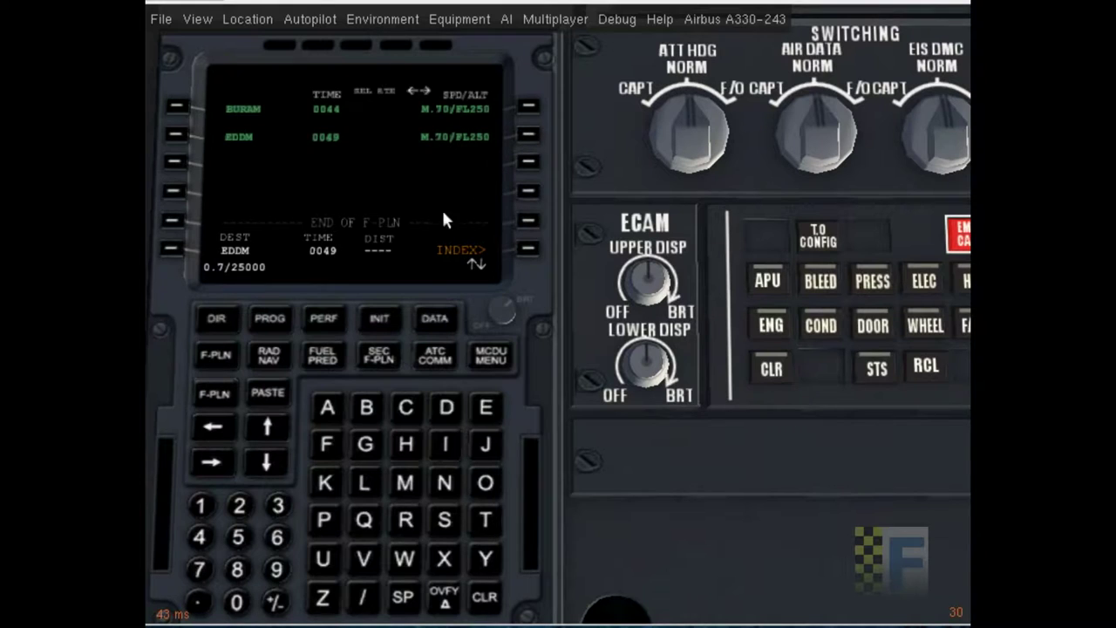
pyautogui.click(493, 591)
pyautogui.click(493, 591)
pyautogui.click(494, 593)
pyautogui.click(495, 593)
pyautogui.click(494, 593)
pyautogui.click(496, 596)
pyautogui.click(496, 596)
pyautogui.click(496, 595)
pyautogui.click(495, 597)
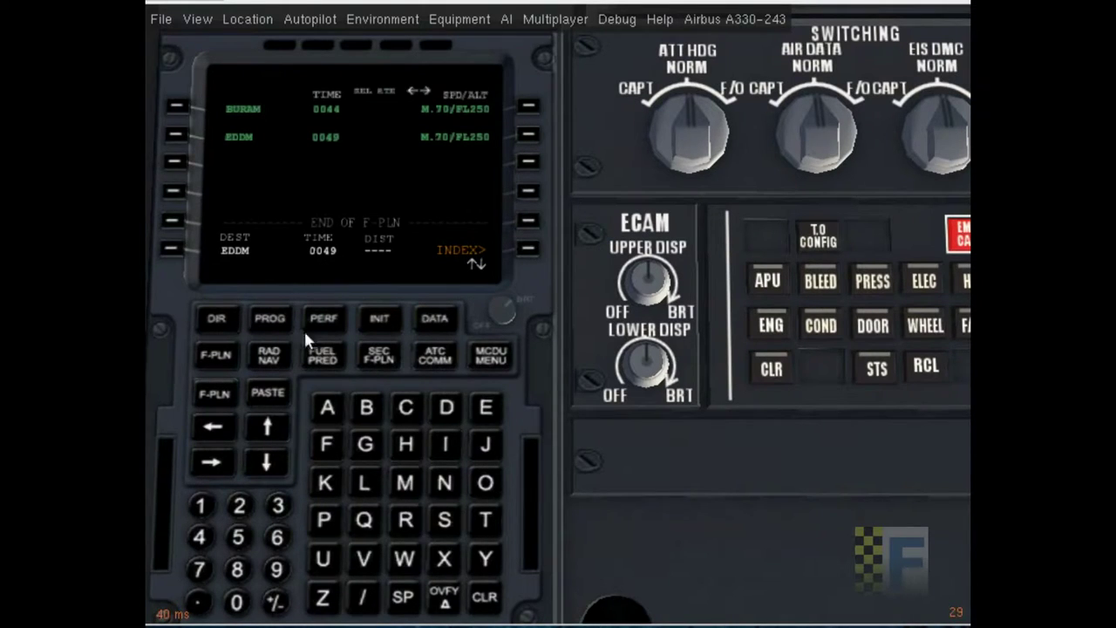
# - Give EDDF a runway 18 departure via the ANEK6L SID and insert it into the flight plan
pyautogui.click(267, 427)
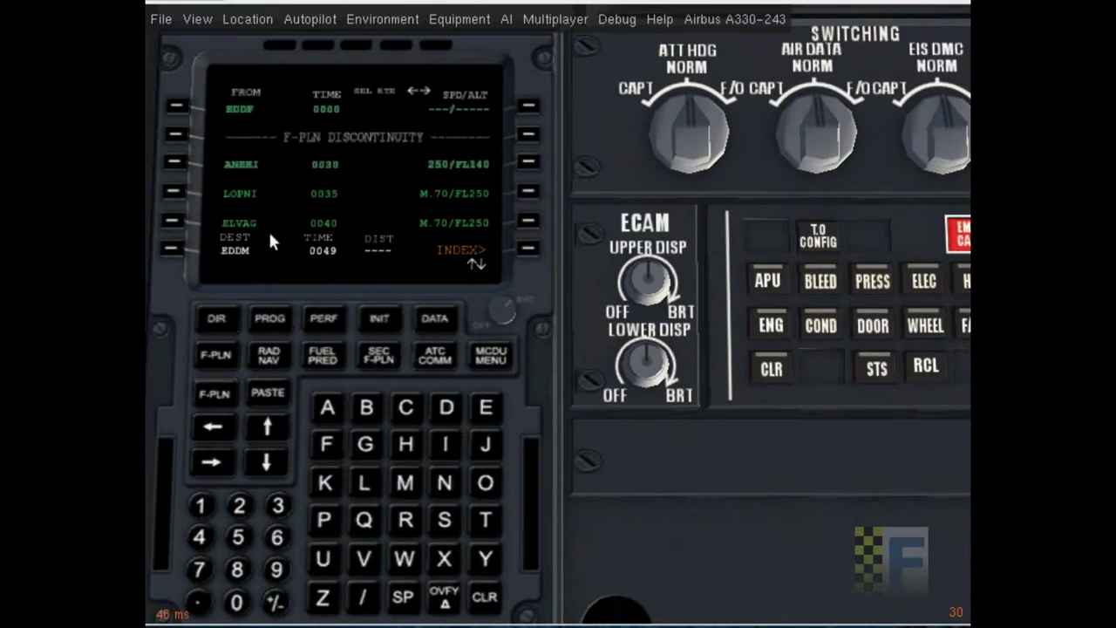
pyautogui.click(174, 108)
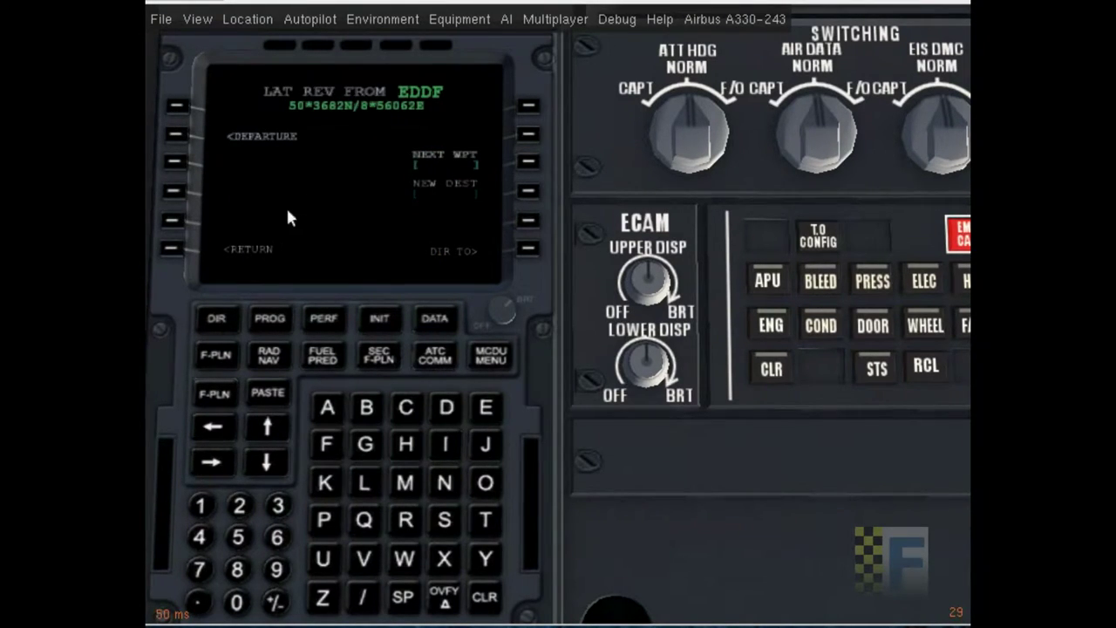
pyautogui.click(175, 190)
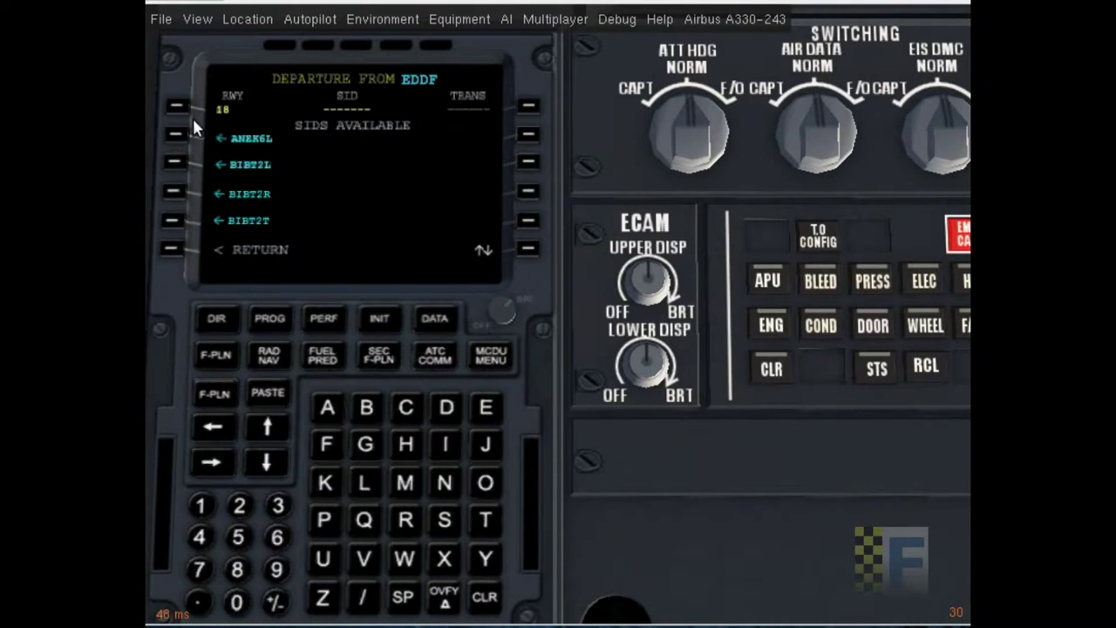
pyautogui.click(176, 135)
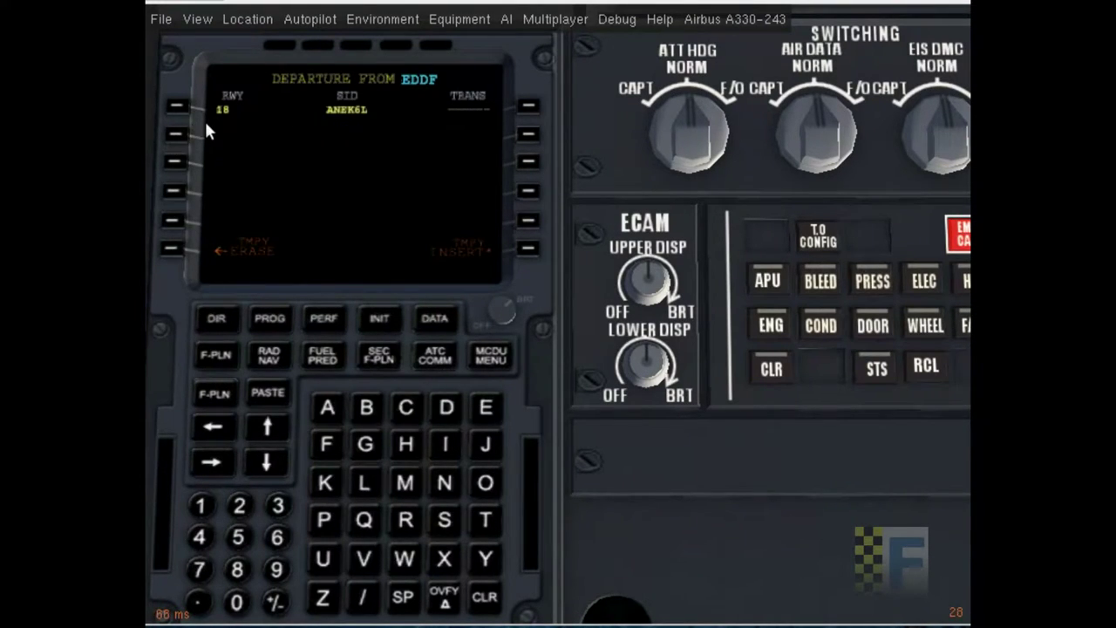
pyautogui.click(528, 250)
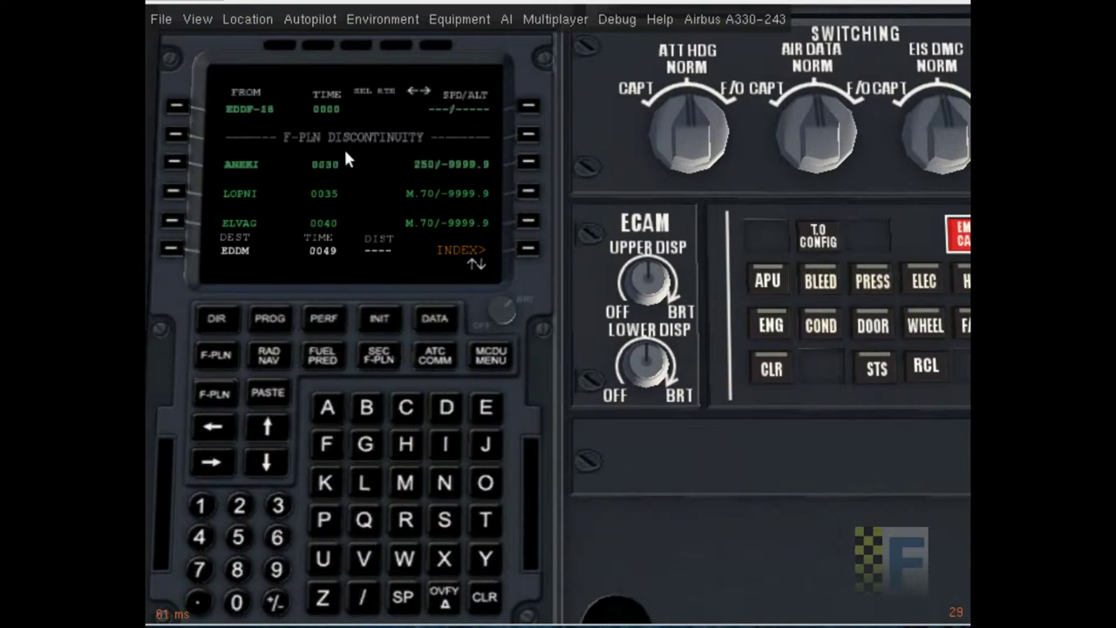
# - Set the EDDM arrival to runway 26R with the BURA1A STAR and insert it
pyautogui.click(174, 248)
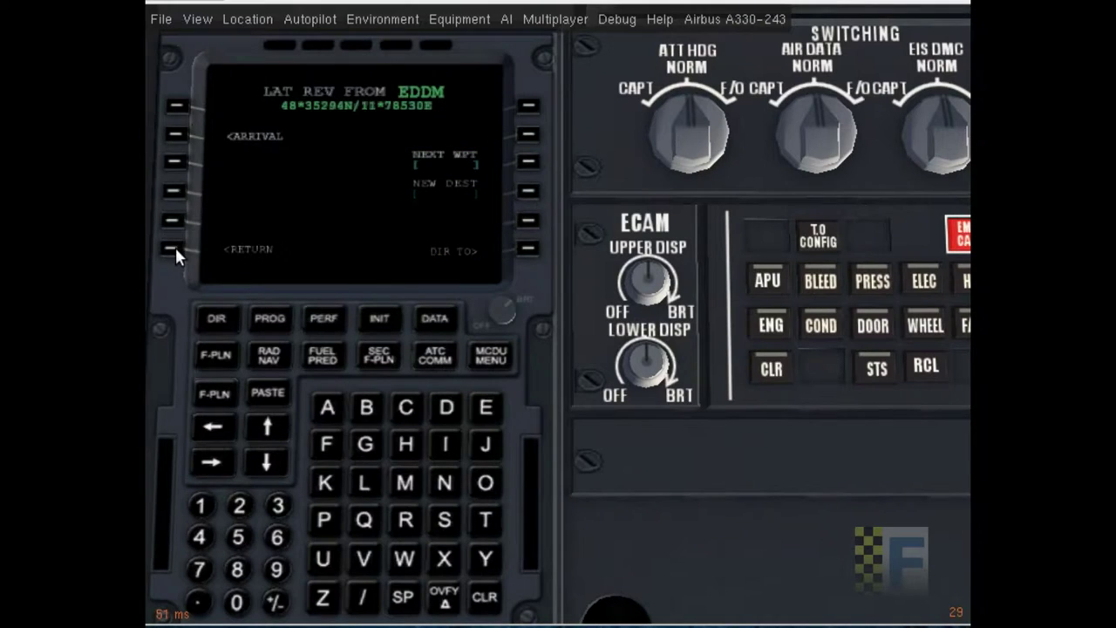
pyautogui.click(175, 135)
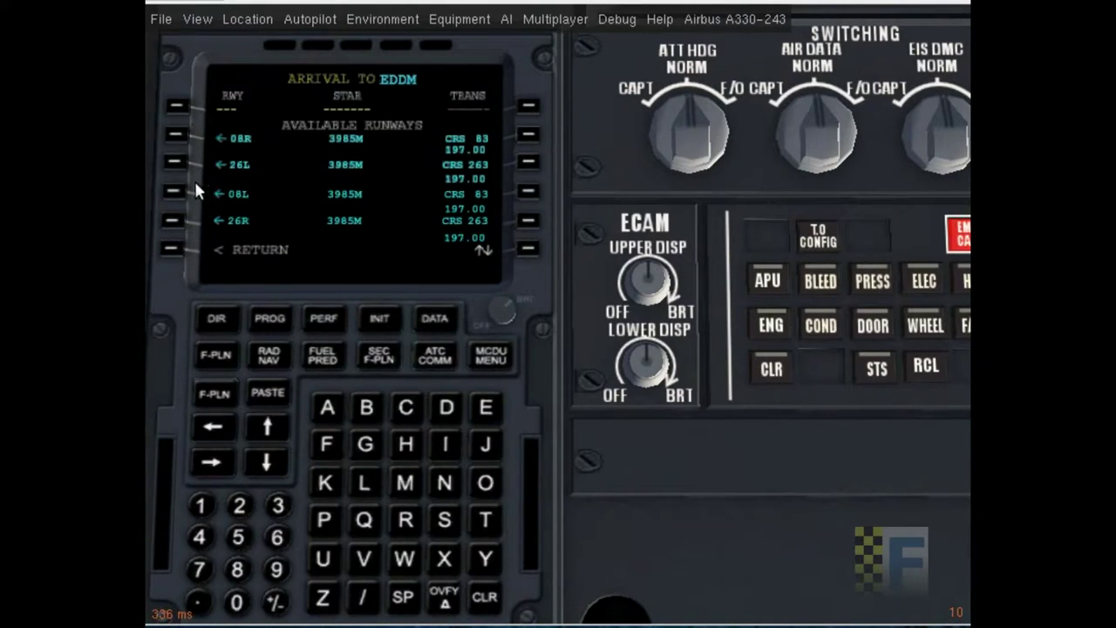
pyautogui.click(171, 219)
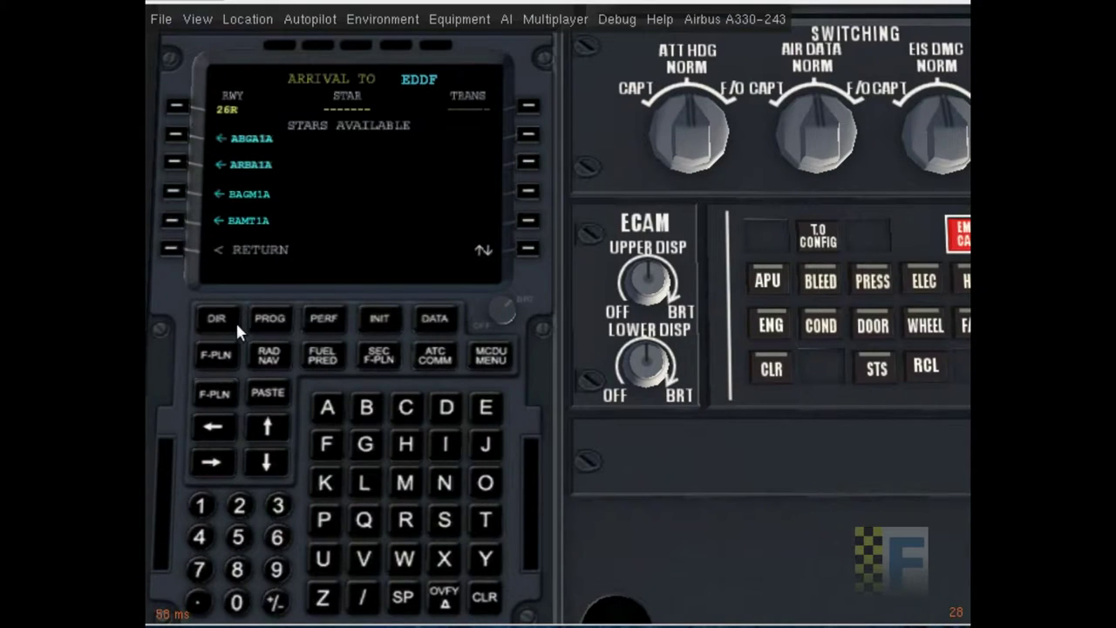
pyautogui.click(263, 456)
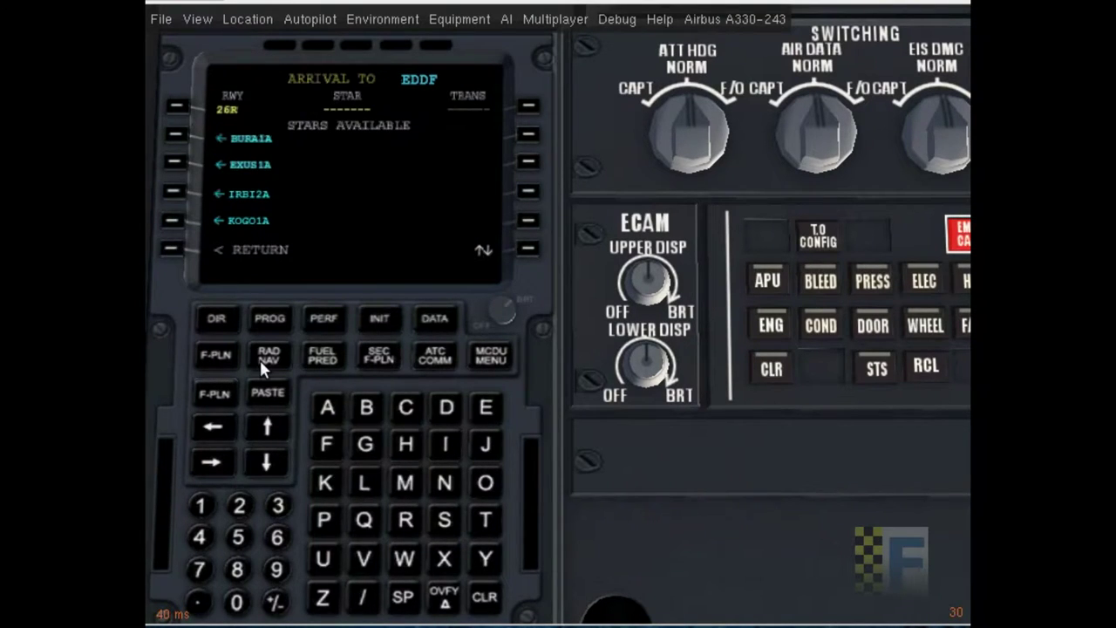
pyautogui.click(175, 137)
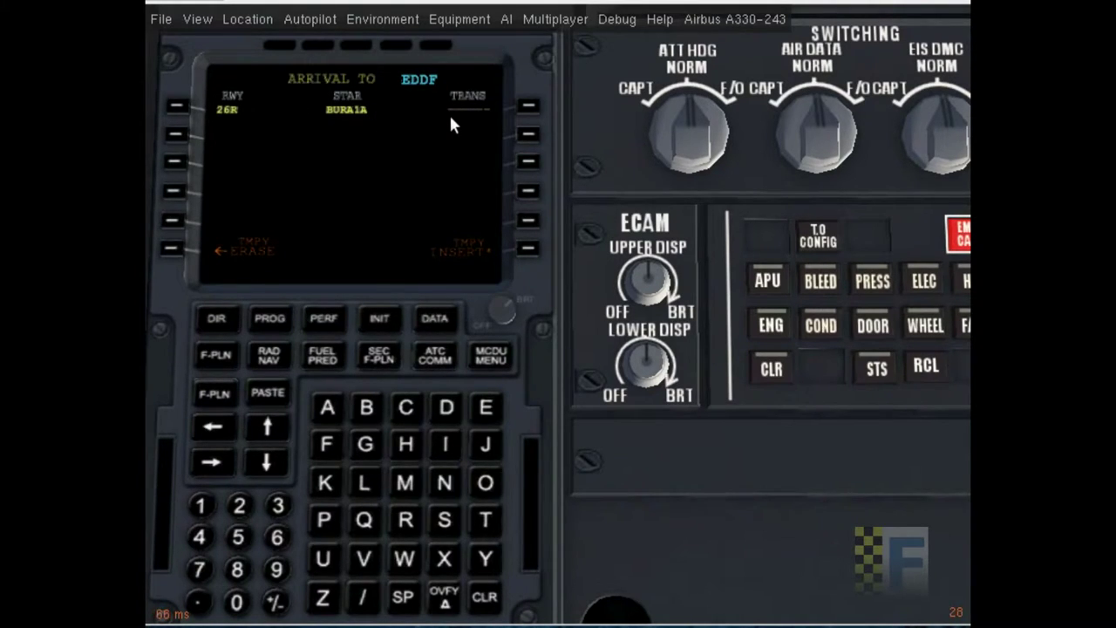
pyautogui.click(528, 248)
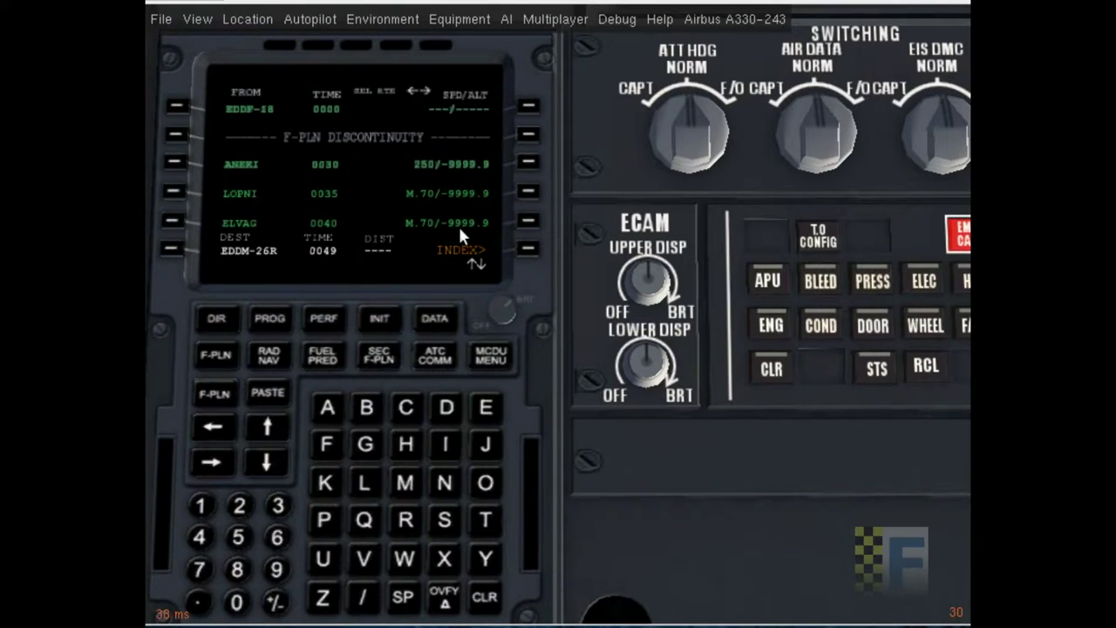
# - On the INIT fuel prediction page, set block fuel to 45.0
pyautogui.click(378, 321)
pyautogui.click(210, 461)
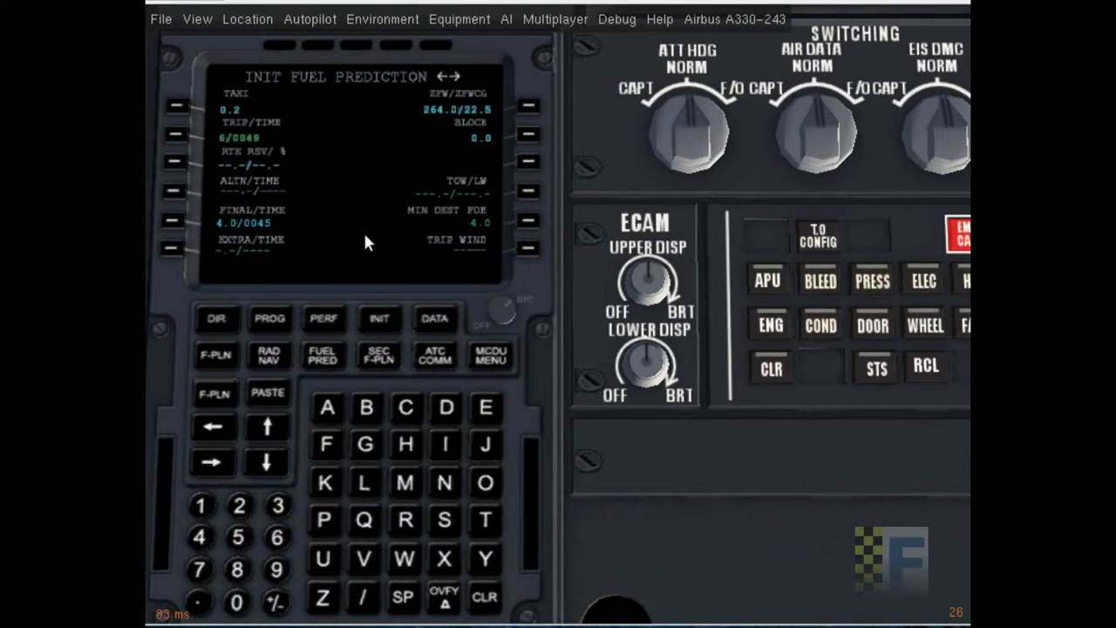
pyautogui.click(200, 537)
pyautogui.click(237, 537)
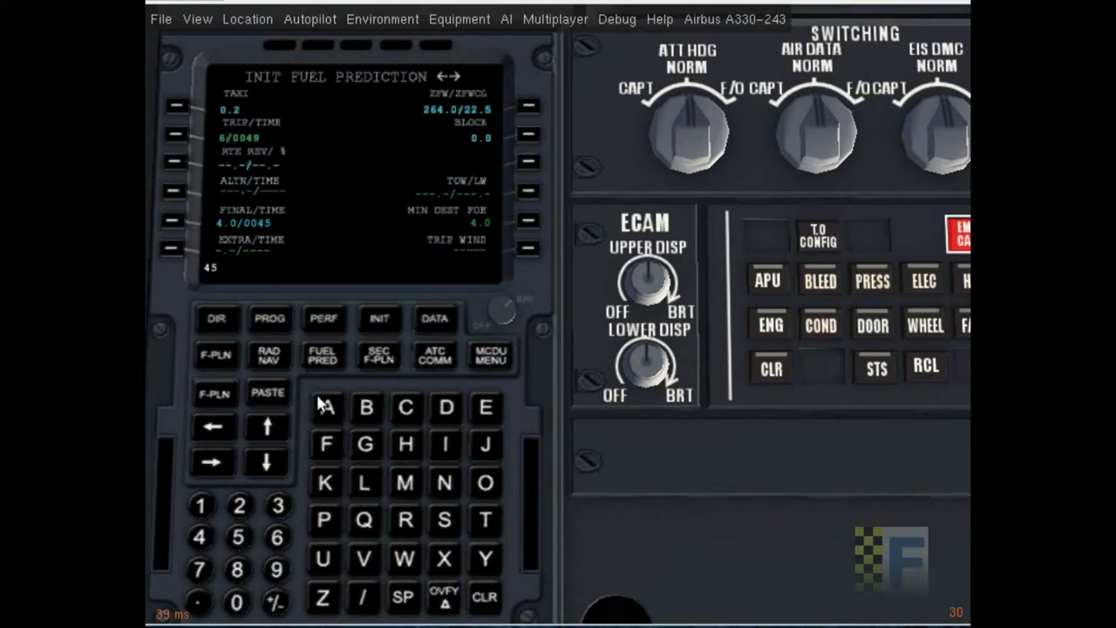
pyautogui.click(529, 133)
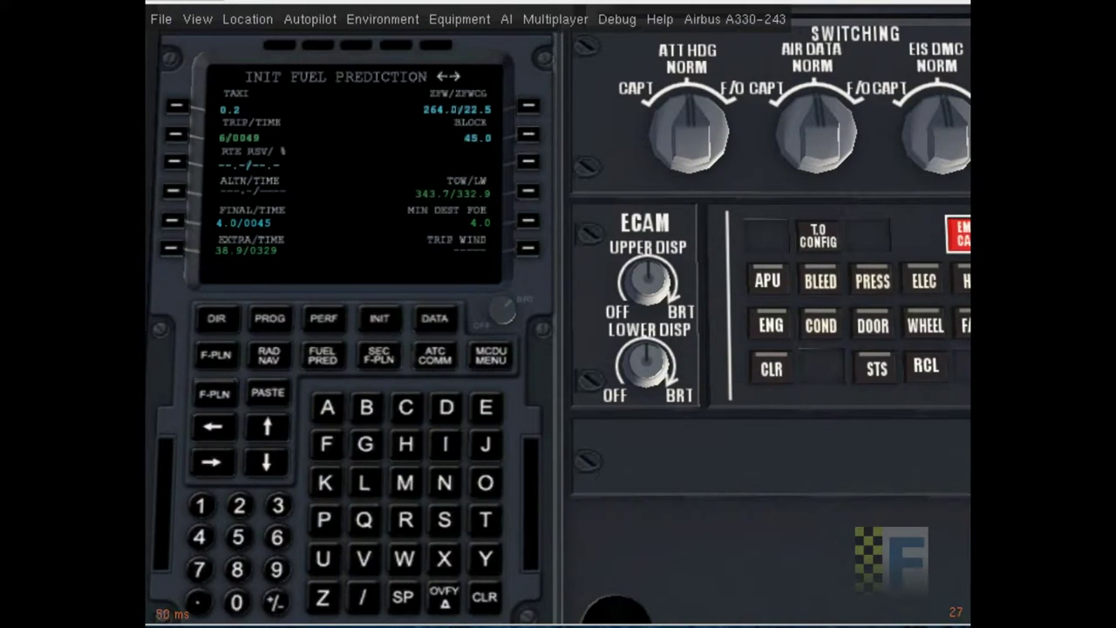
# - Enter a 20 percent route reserve, giving extra fuel/time 18.9/0160
pyautogui.click(238, 509)
pyautogui.click(244, 605)
pyautogui.click(361, 598)
pyautogui.click(236, 601)
pyautogui.click(176, 163)
pyautogui.hotkey('alt', 'Tab')
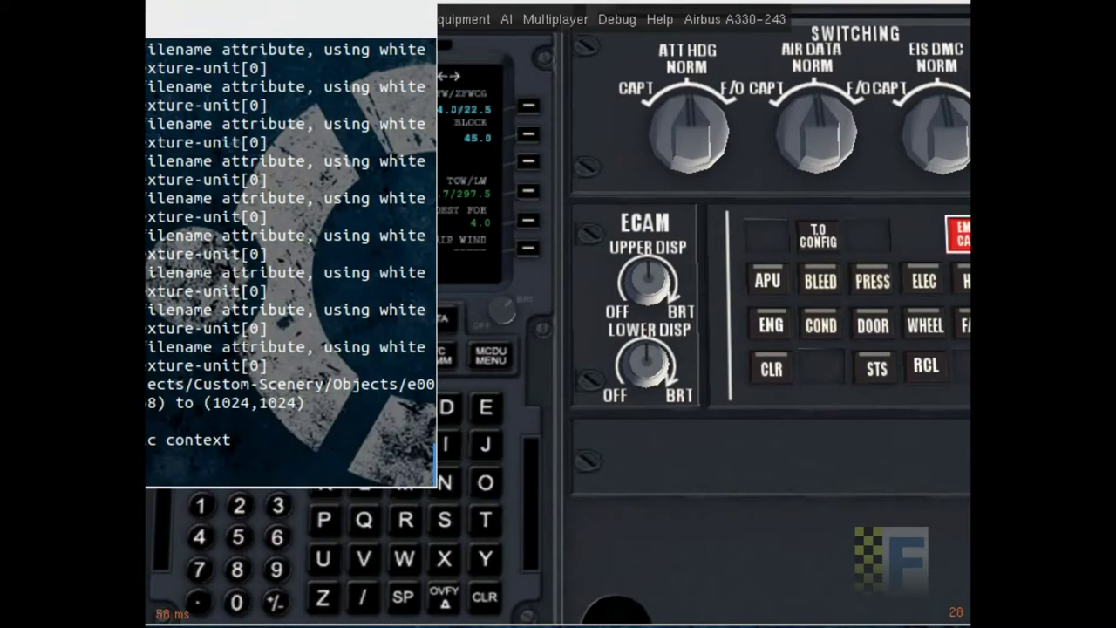
pyautogui.hotkey('alt', 'Tab')
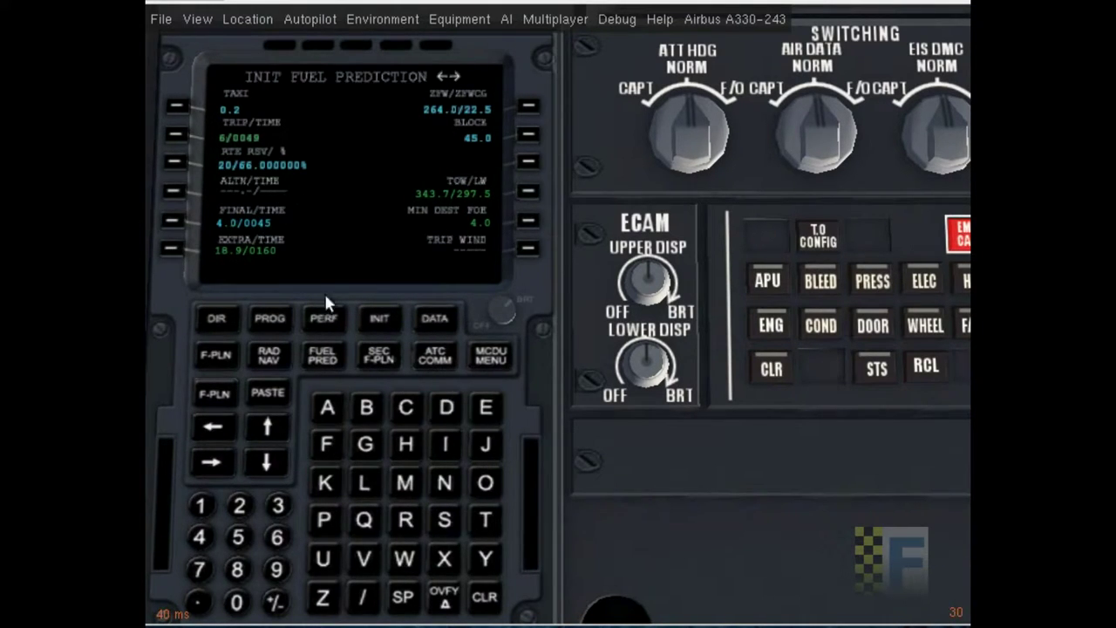
pyautogui.click(449, 21)
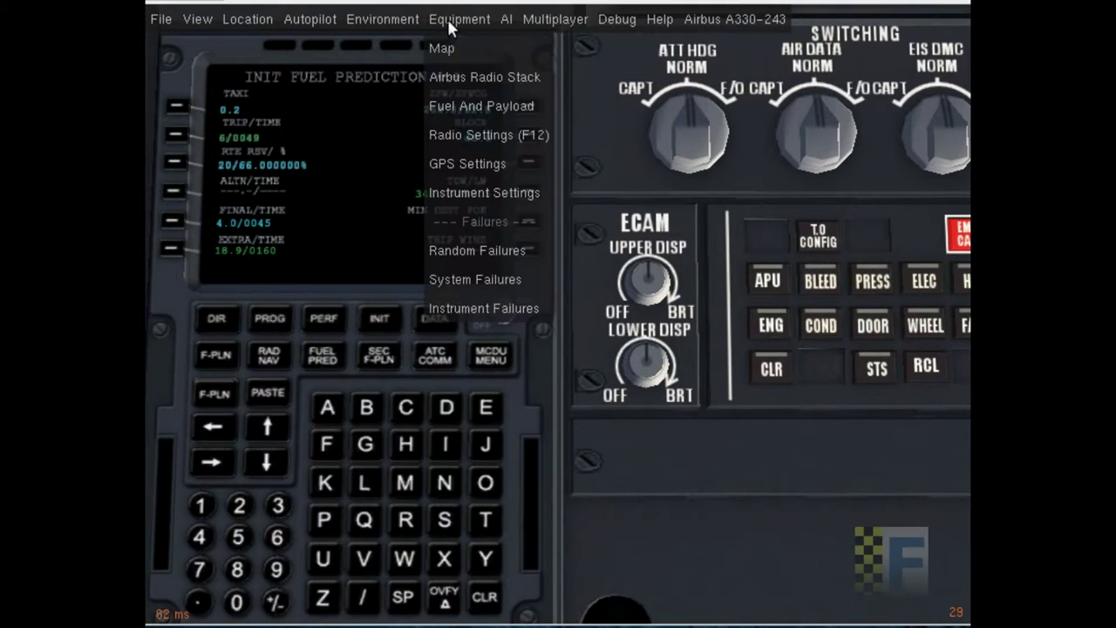
# - Request 46180 kg from the A330 fuel truck, start re-fuelling, and close its controls
pyautogui.click(478, 104)
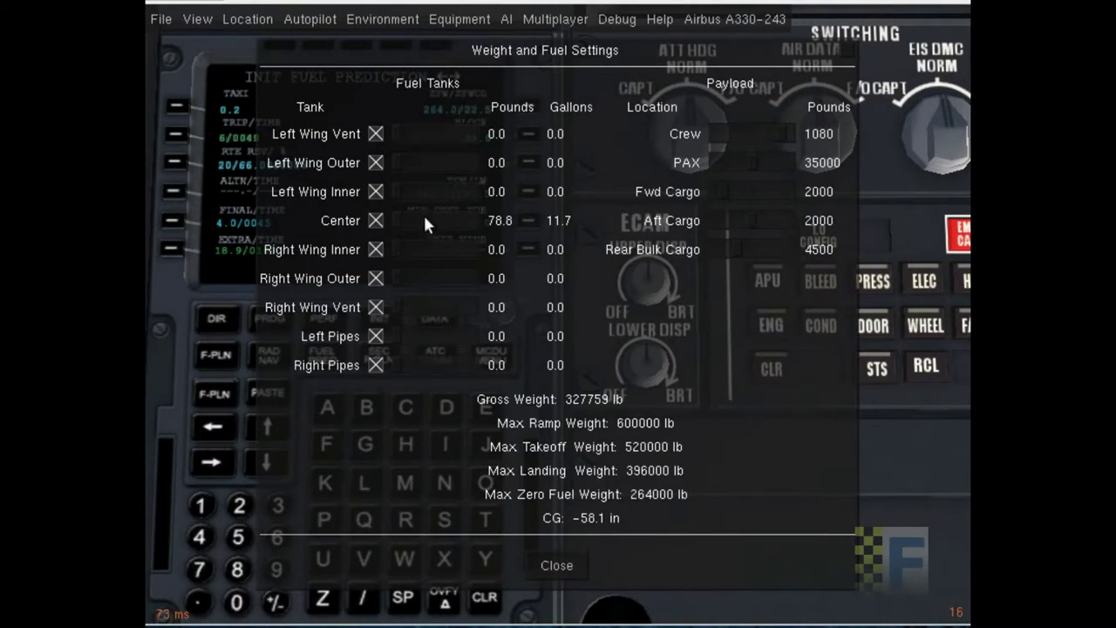
pyautogui.click(532, 567)
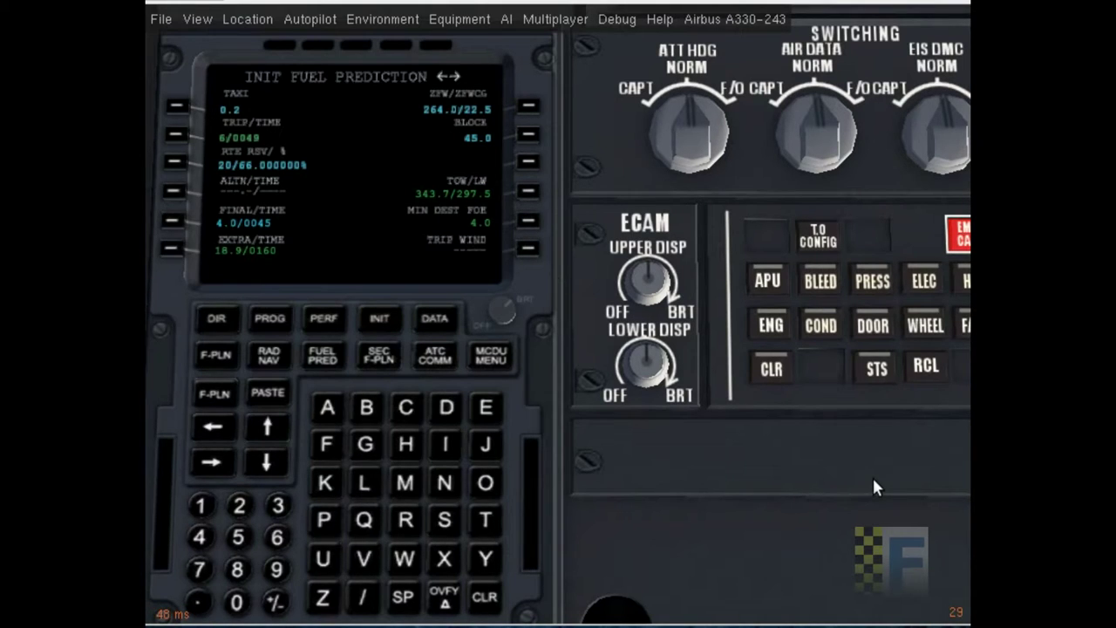
pyautogui.click(735, 18)
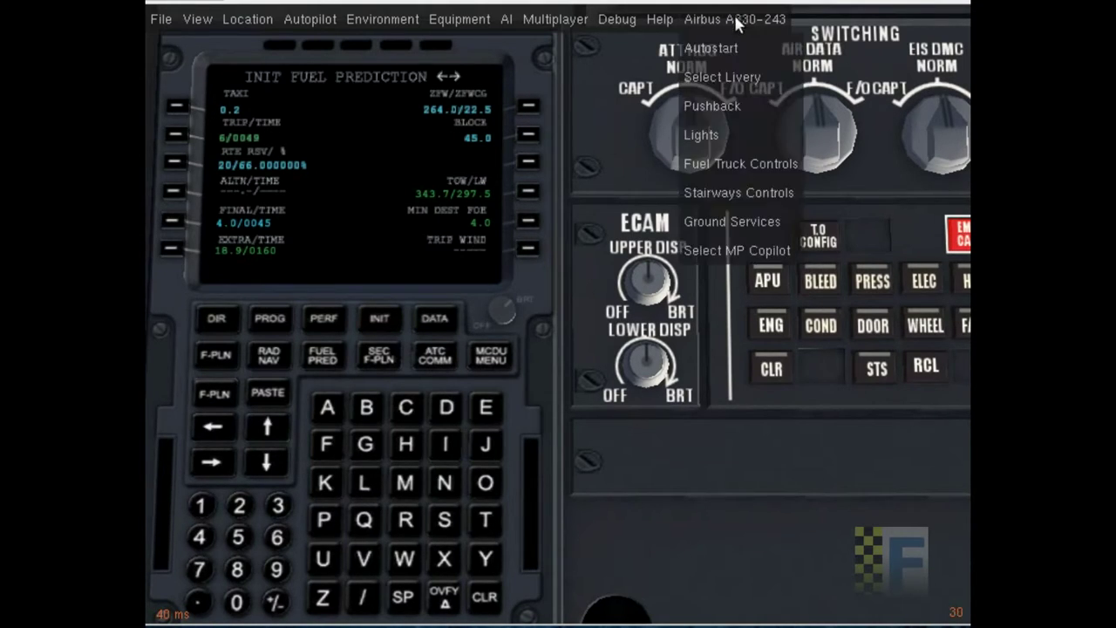
pyautogui.click(716, 163)
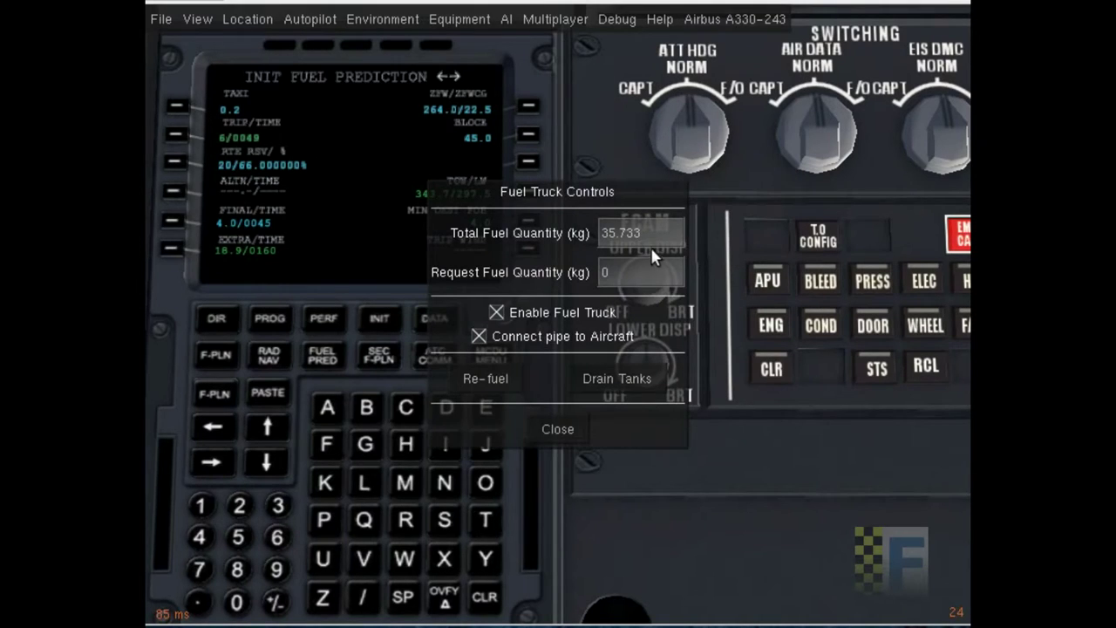
pyautogui.click(641, 273)
pyautogui.write('46180')
pyautogui.click(501, 376)
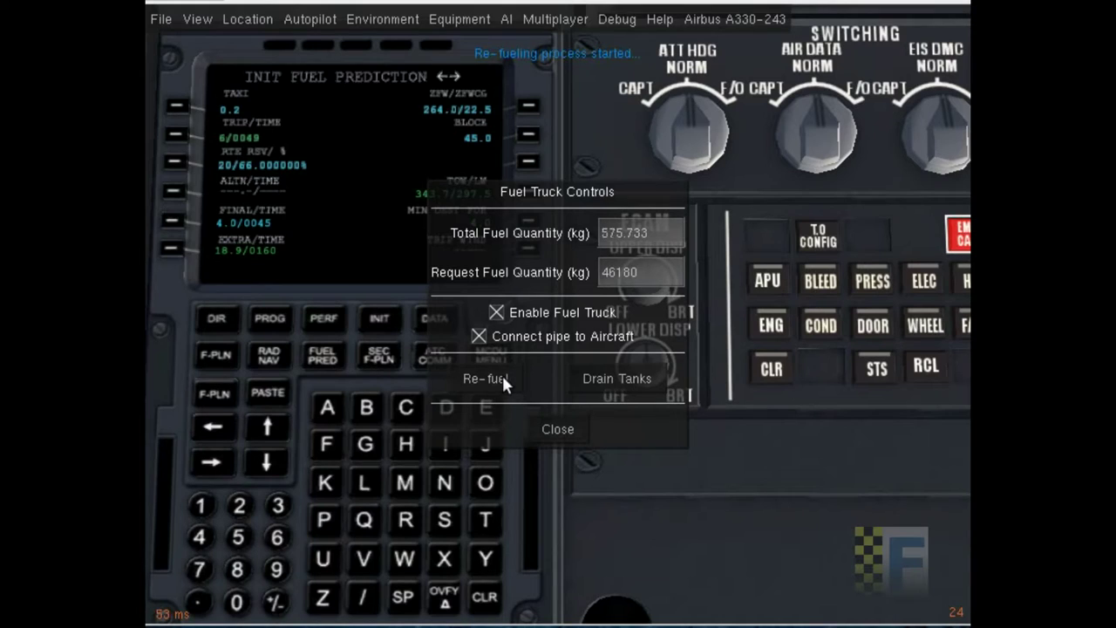
pyautogui.click(557, 429)
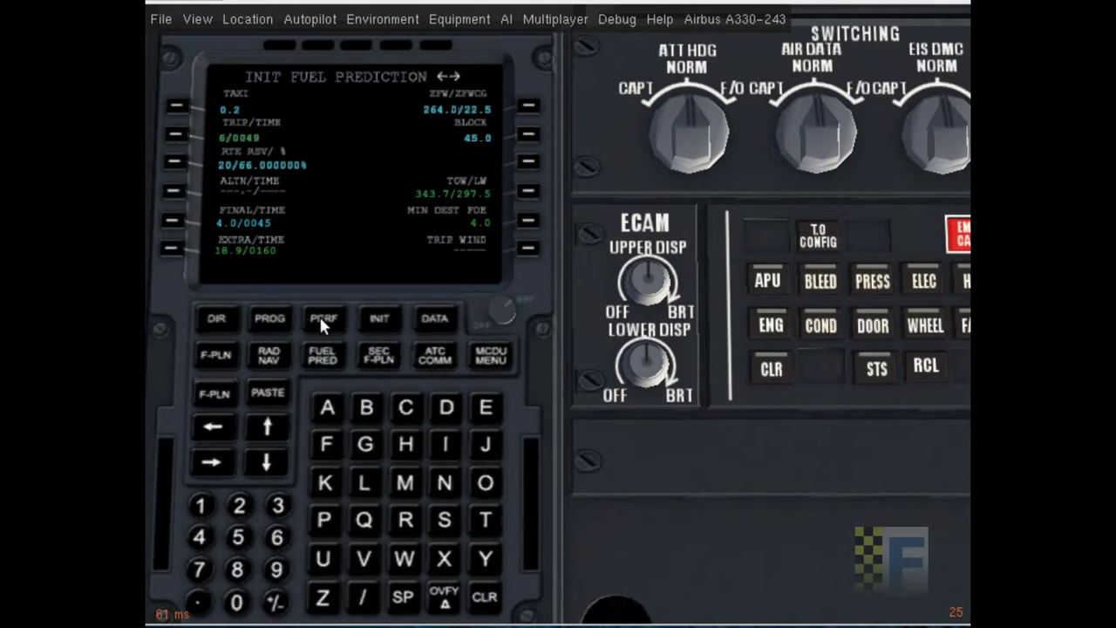
# - On the PROG page, enter EDDM to show bearing/distance 126°/162.3 NM, then clear the scratchpad
pyautogui.click(271, 319)
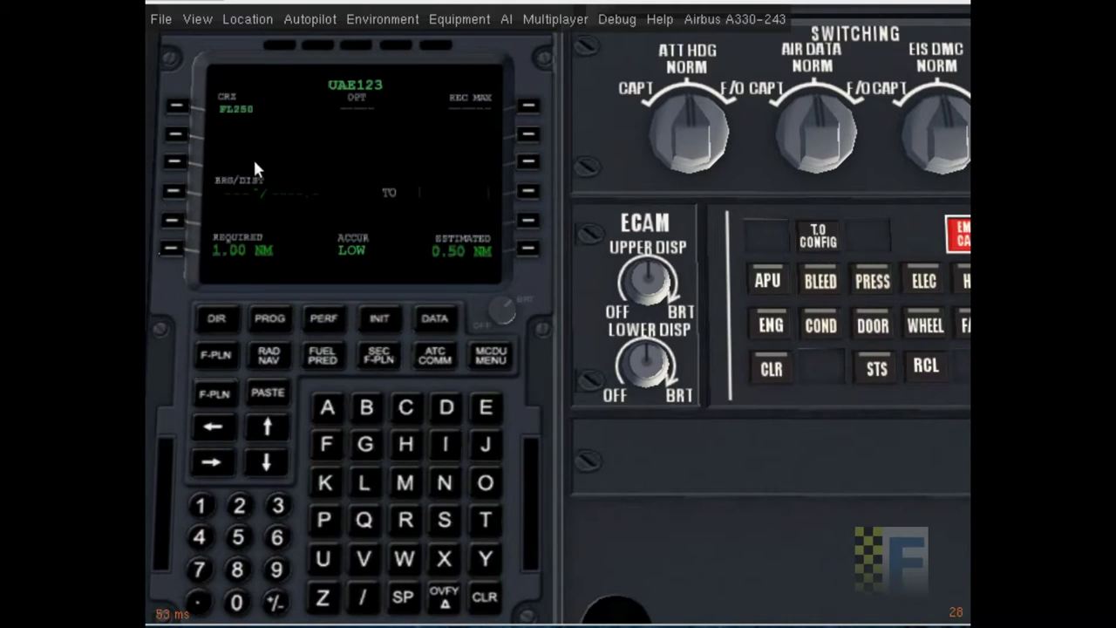
pyautogui.click(486, 407)
pyautogui.click(451, 403)
pyautogui.click(453, 400)
pyautogui.click(406, 483)
pyautogui.click(528, 191)
pyautogui.click(486, 597)
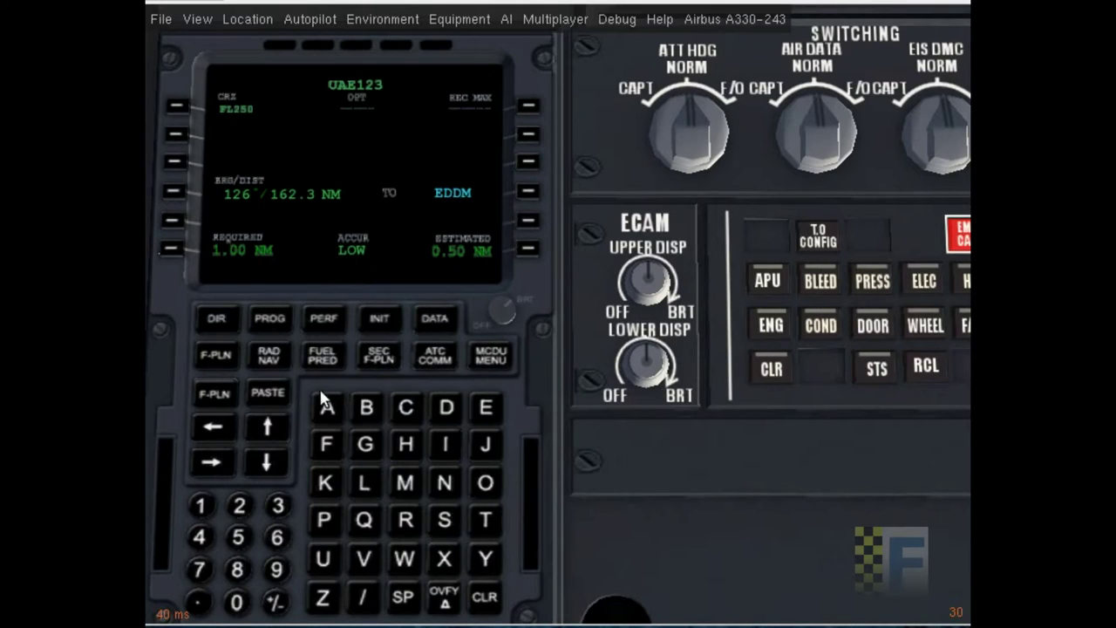
# - On the PERF takeoff page, enter V1 138, VR 144 and V2 155
pyautogui.click(327, 320)
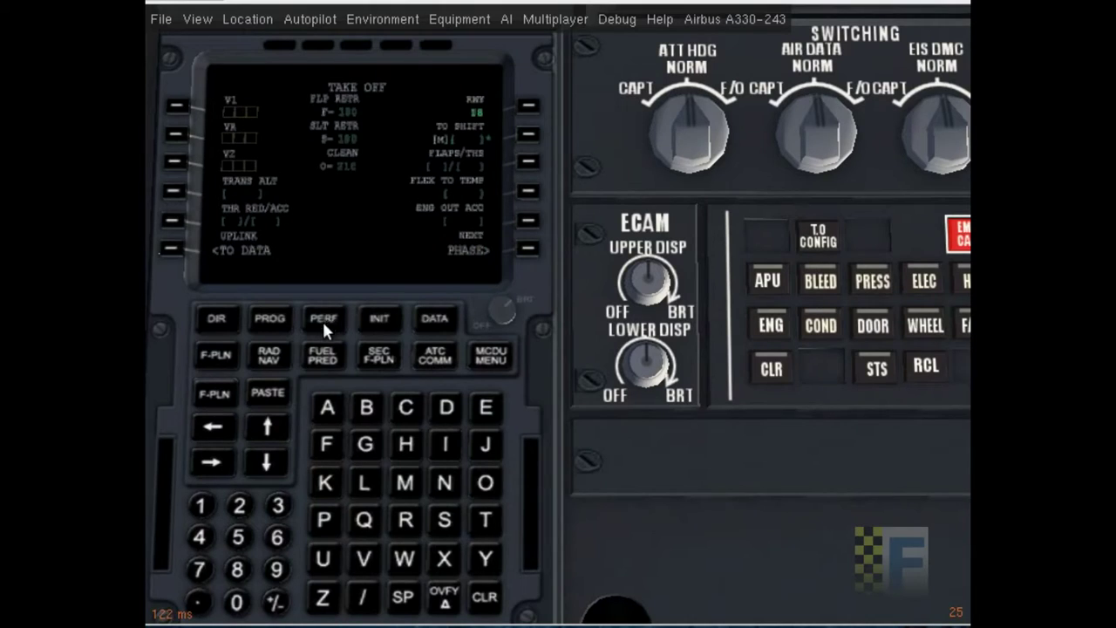
pyautogui.click(192, 508)
pyautogui.click(272, 505)
pyautogui.click(236, 569)
pyautogui.click(175, 104)
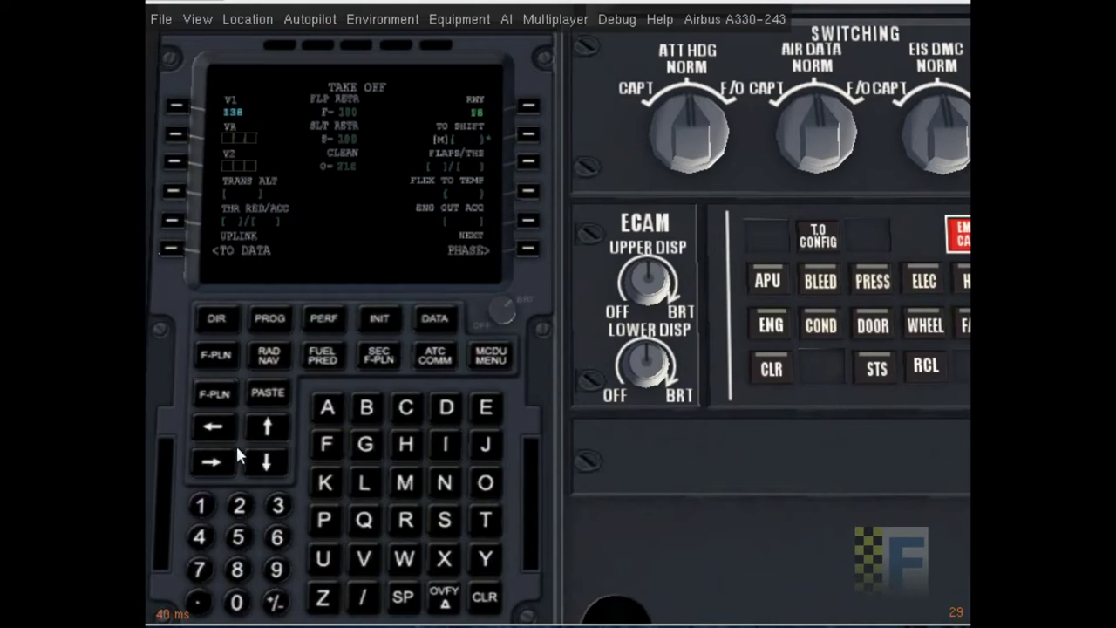
pyautogui.click(209, 510)
pyautogui.click(200, 540)
pyautogui.click(201, 540)
pyautogui.click(176, 134)
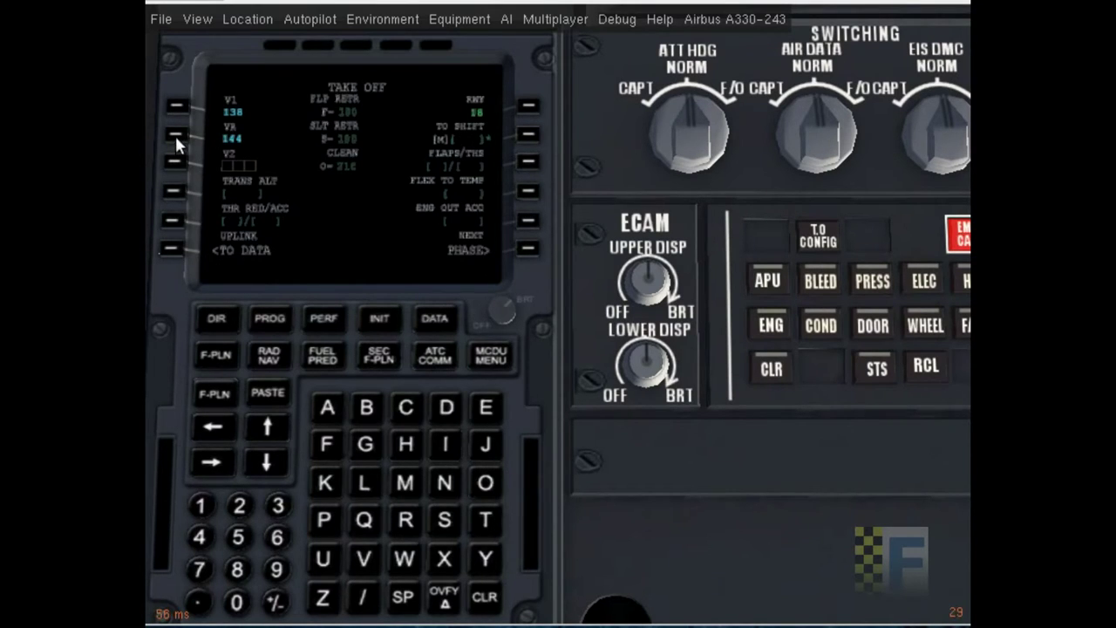
pyautogui.click(209, 503)
pyautogui.doubleClick(239, 536)
pyautogui.click(172, 163)
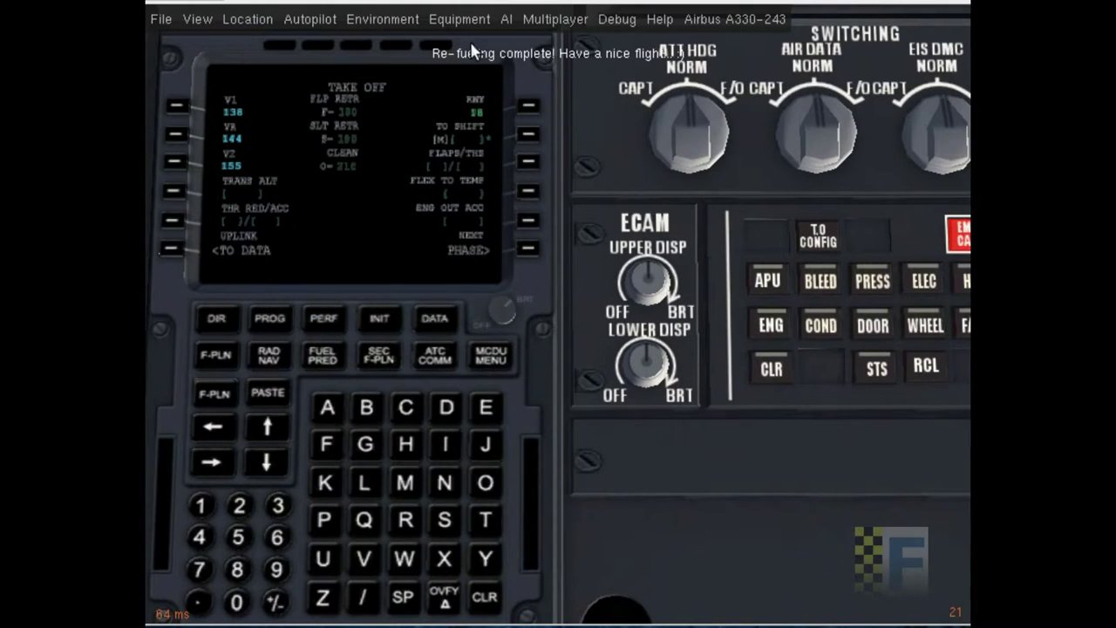
# - Look through the Equipment menu and dismiss it without selecting anything
pyautogui.click(525, 16)
pyautogui.click(459, 19)
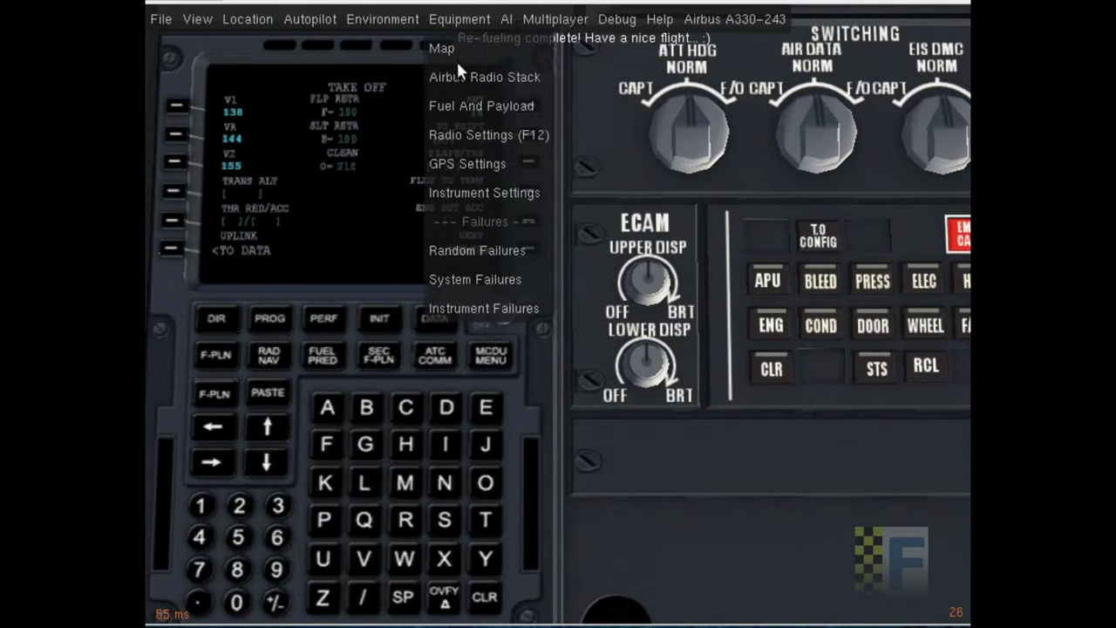
pyautogui.click(234, 150)
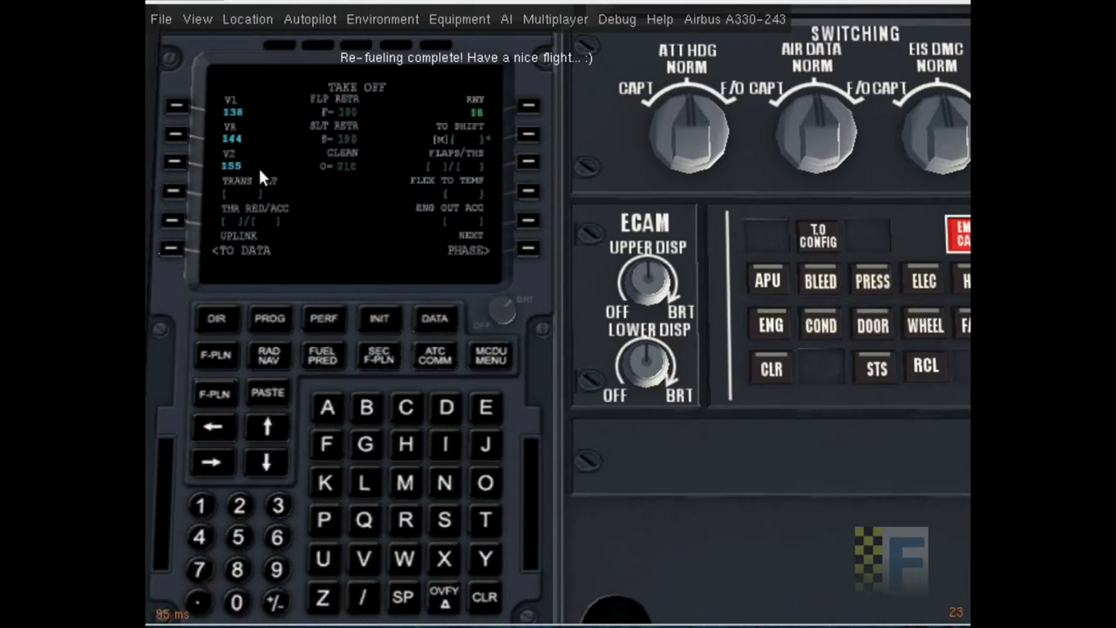
# - Advance to the CLIMB performance page and set climb speed 250
pyautogui.click(525, 246)
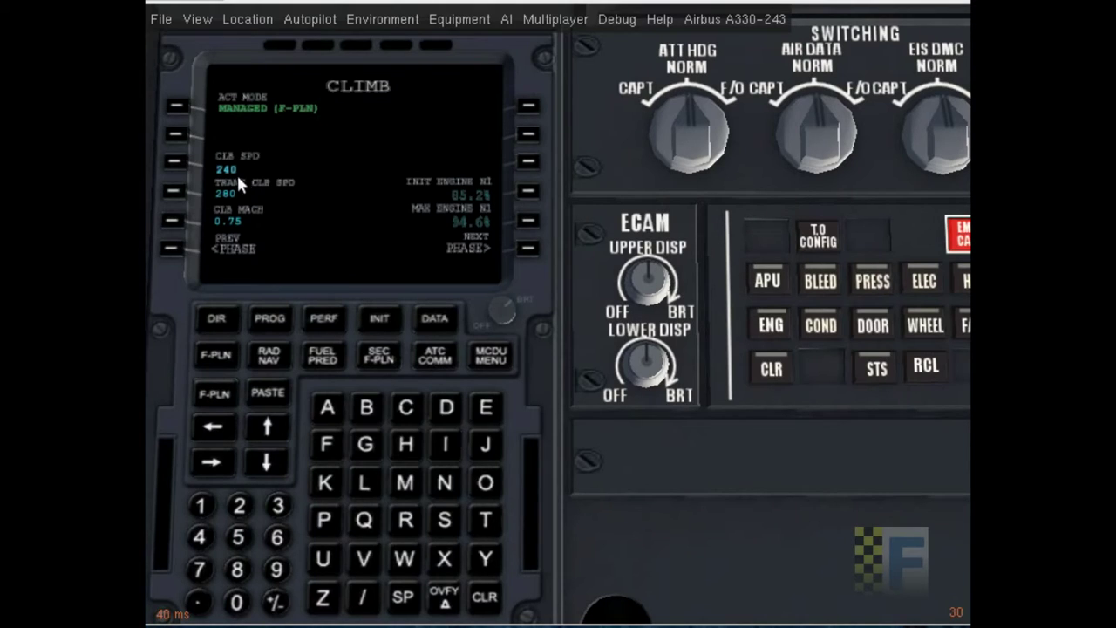
pyautogui.click(238, 510)
pyautogui.click(237, 537)
pyautogui.click(236, 601)
pyautogui.click(174, 162)
# - Set the climb Mach to 0.68
pyautogui.click(237, 601)
pyautogui.click(207, 603)
pyautogui.click(273, 535)
pyautogui.click(240, 567)
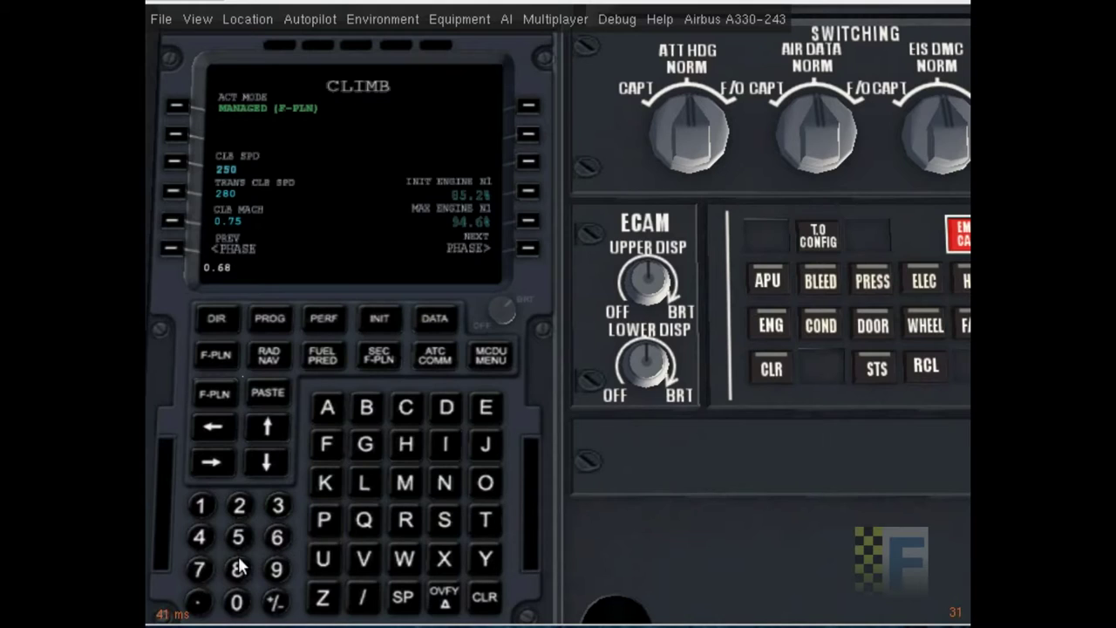
pyautogui.click(175, 223)
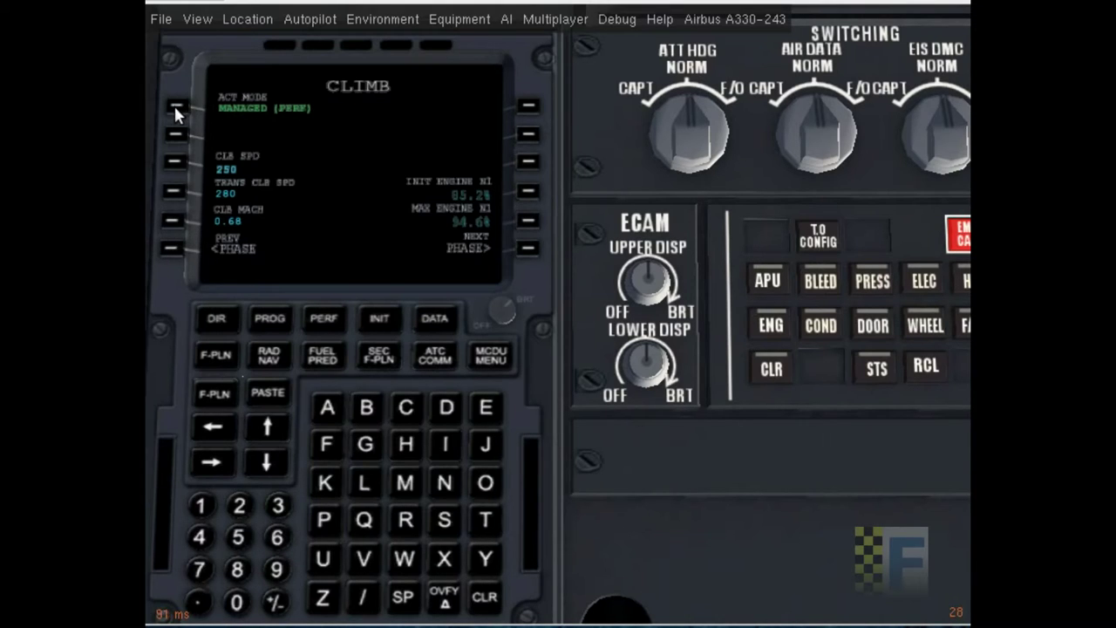
# - Advance to the CRUISE performance page and set cruise Mach 0.70
pyautogui.click(525, 248)
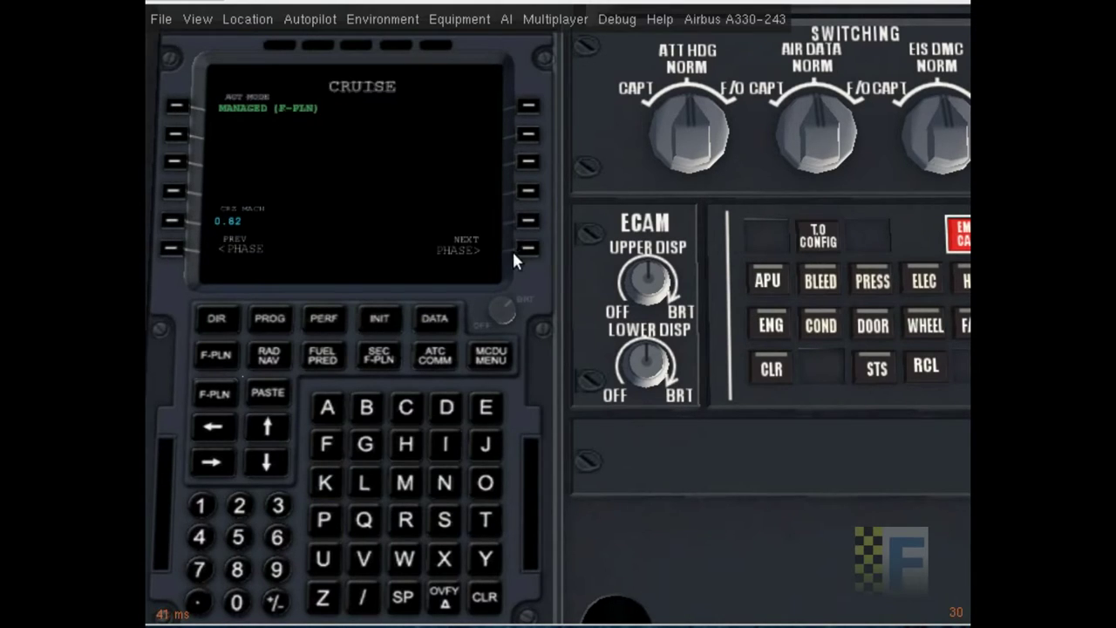
pyautogui.click(237, 600)
pyautogui.click(199, 601)
pyautogui.click(198, 569)
pyautogui.click(172, 221)
# - On the DESCENT performance page, set descent Mach 0.65 and change the active mode
pyautogui.click(525, 247)
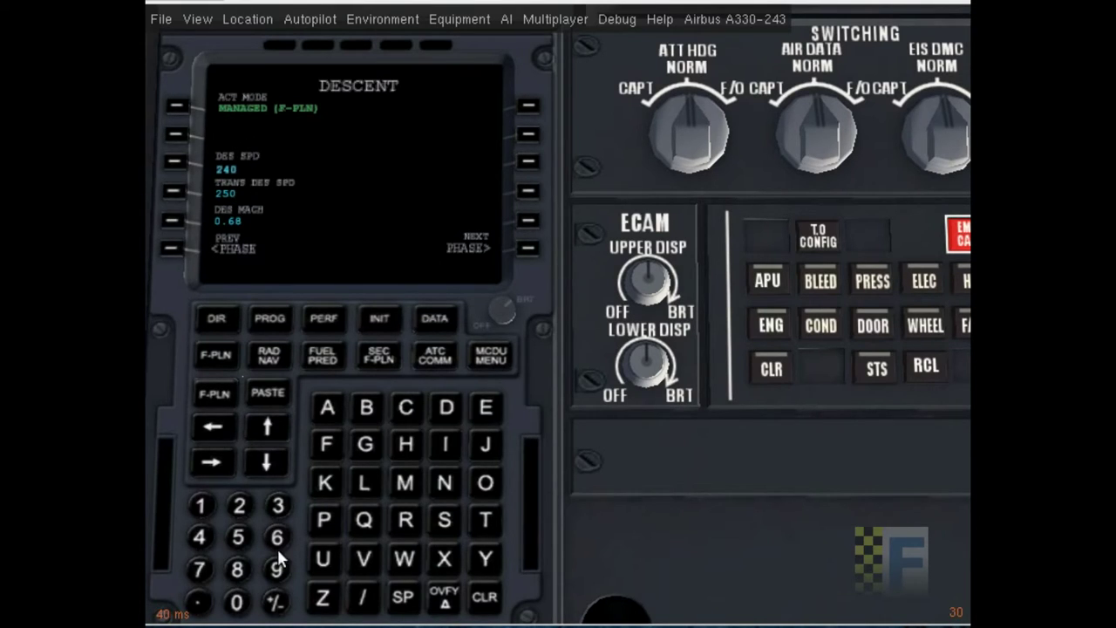
pyautogui.click(237, 602)
pyautogui.click(198, 602)
pyautogui.click(278, 536)
pyautogui.click(244, 538)
pyautogui.click(166, 221)
pyautogui.click(177, 103)
# - Move to the APPROACH performance page, then bring up the RAD NAV page
pyautogui.click(529, 249)
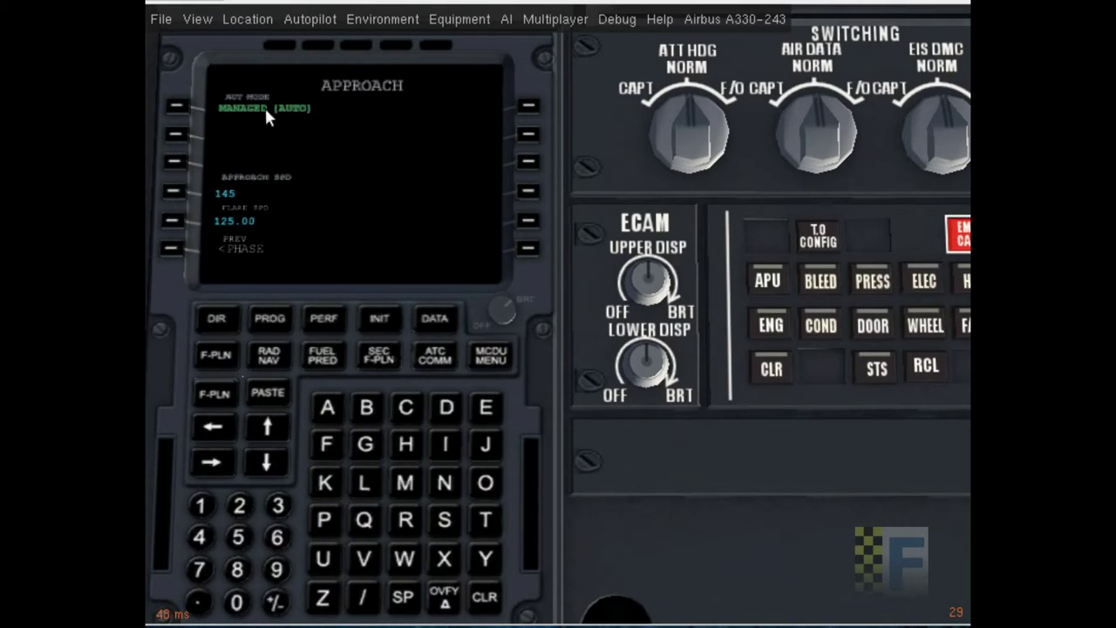
pyautogui.click(178, 104)
pyautogui.click(178, 104)
pyautogui.click(269, 357)
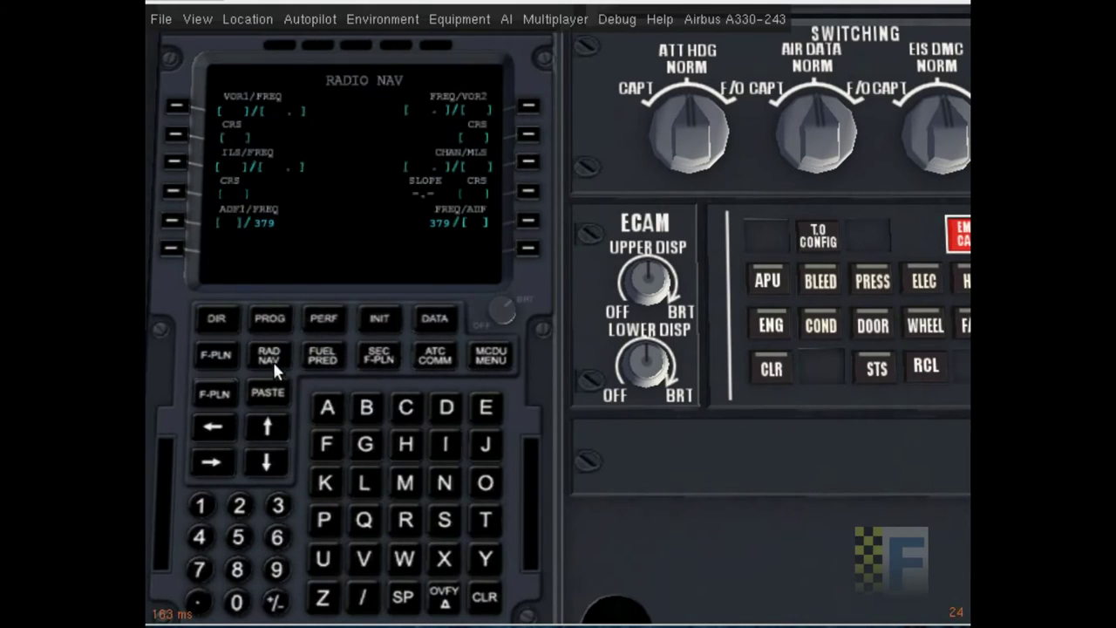
# - Show a transparent, aircraft-centred navaid map south of EDDF, then close it
pyautogui.click(455, 18)
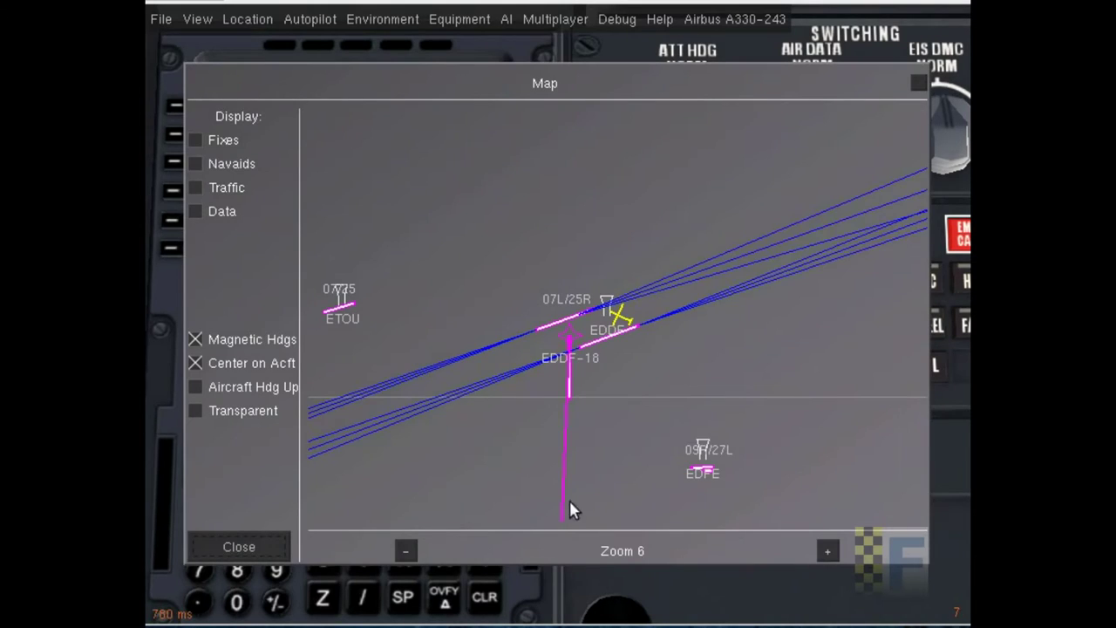
pyautogui.moveTo(572, 473); pyautogui.dragTo(591, 352)
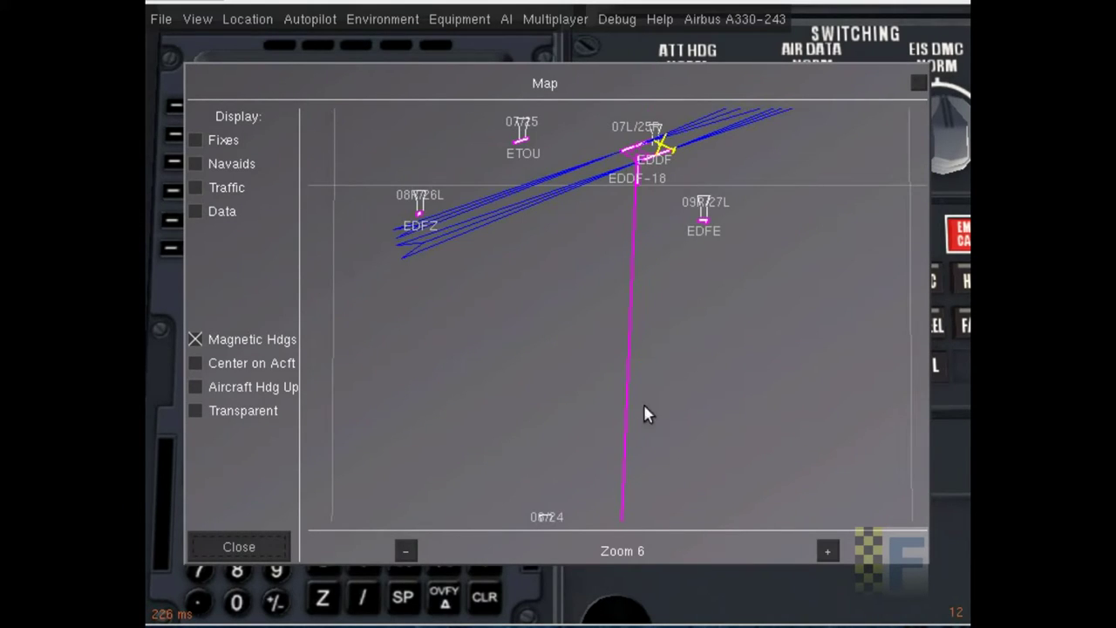
pyautogui.scroll(-1, 196, 408)
pyautogui.click(195, 410)
pyautogui.click(195, 363)
pyautogui.scroll(-1, 195, 362)
pyautogui.moveTo(600, 283); pyautogui.dragTo(552, 137)
pyautogui.click(193, 163)
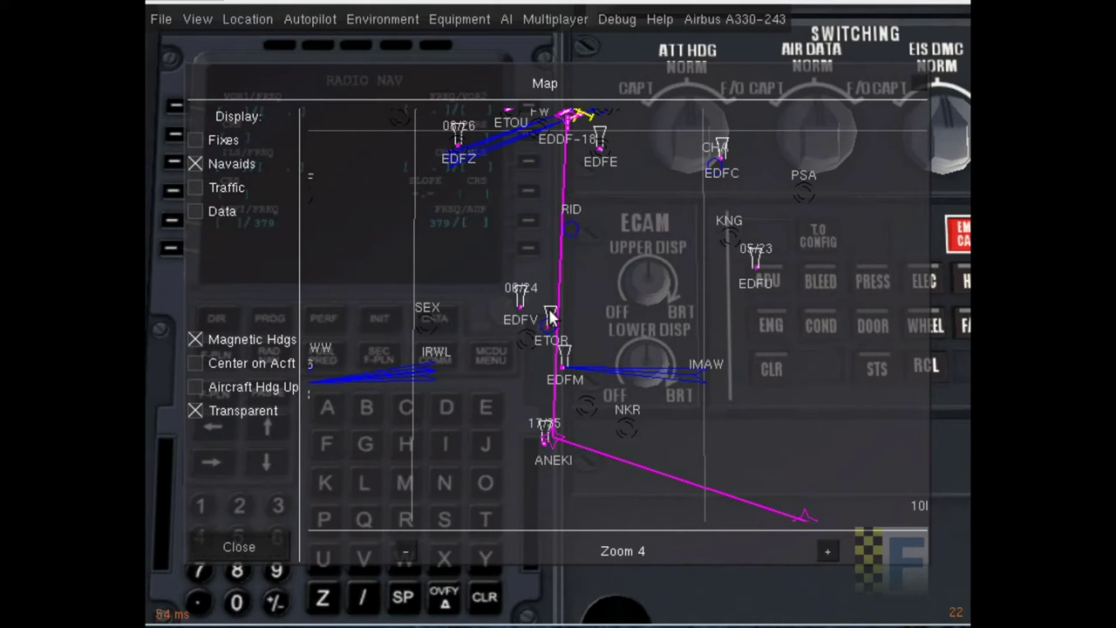
pyautogui.click(919, 76)
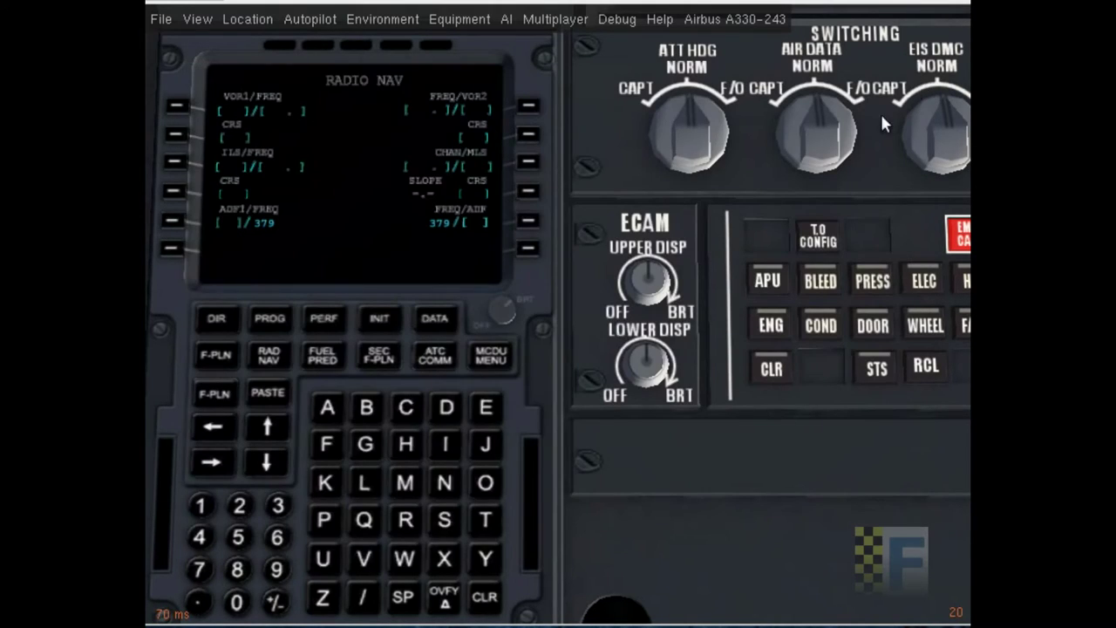
# - Tune VOR1 to RID (112.20) and reopen the navaid map
pyautogui.click(402, 521)
pyautogui.click(442, 448)
pyautogui.click(452, 411)
pyautogui.click(177, 105)
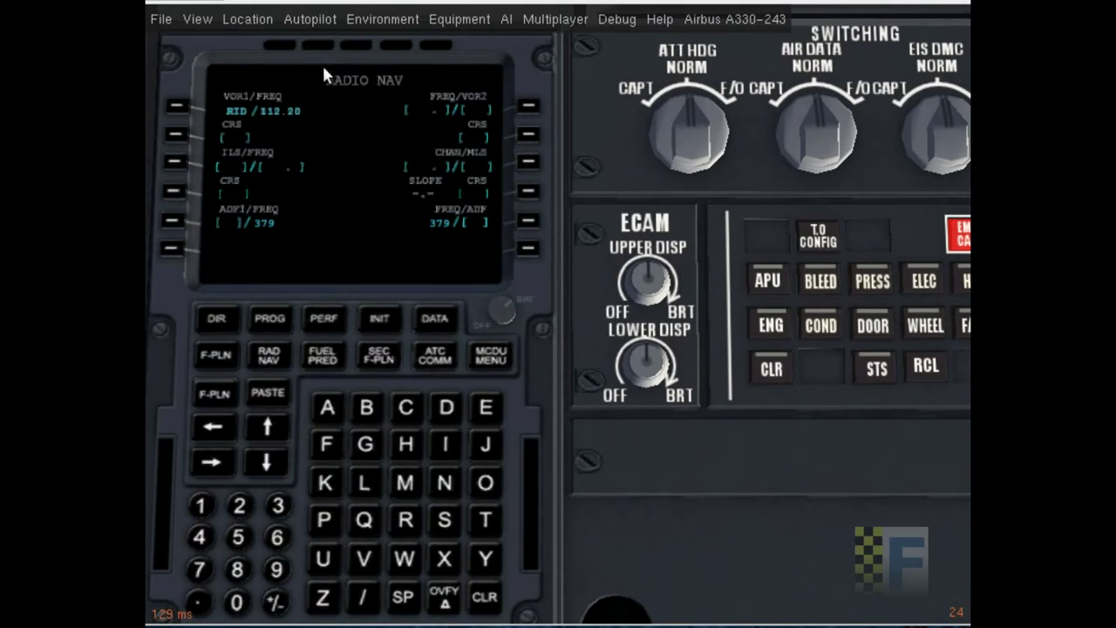
pyautogui.click(433, 20)
pyautogui.click(458, 50)
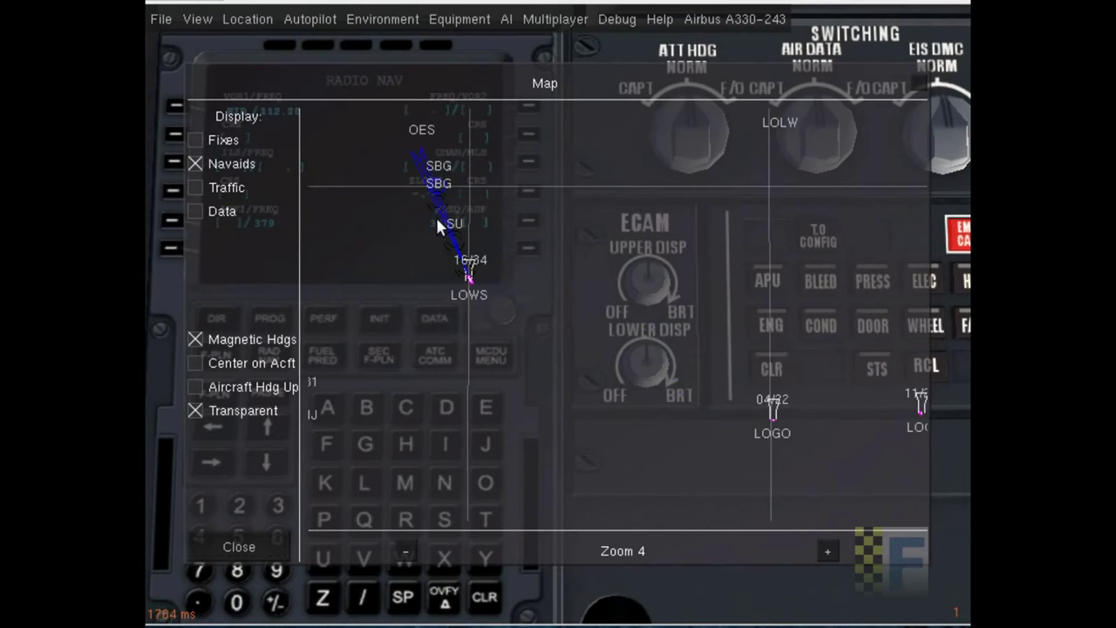
# - Pan the map to read the Munich ILS details, then close it
pyautogui.scroll(1, 528, 153)
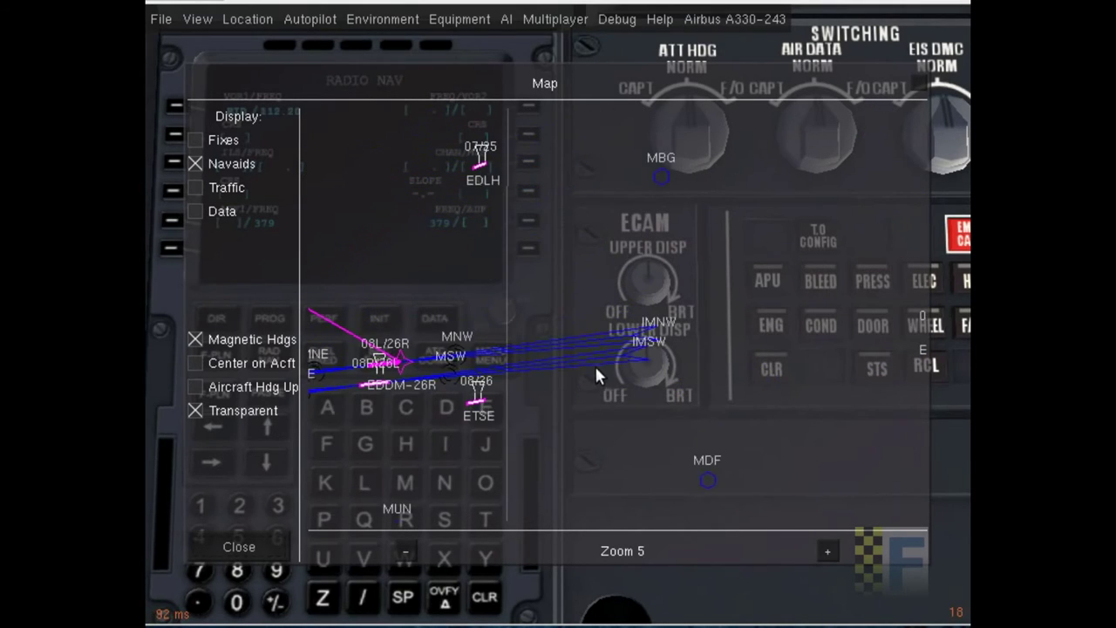
pyautogui.scroll(2, 670, 397)
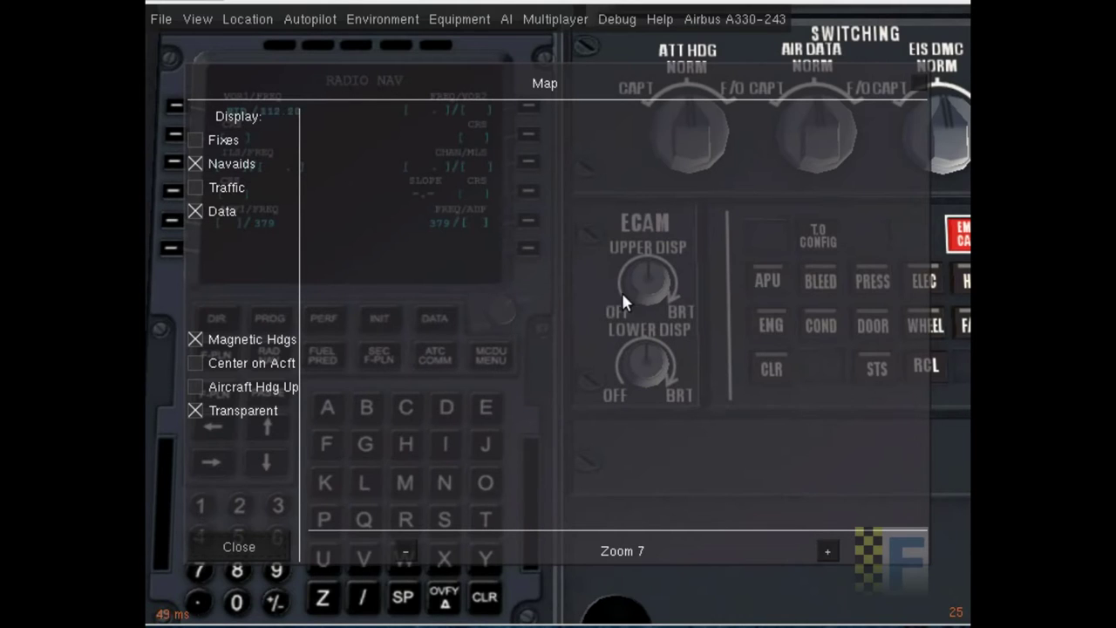
pyautogui.scroll(-1, 635, 299)
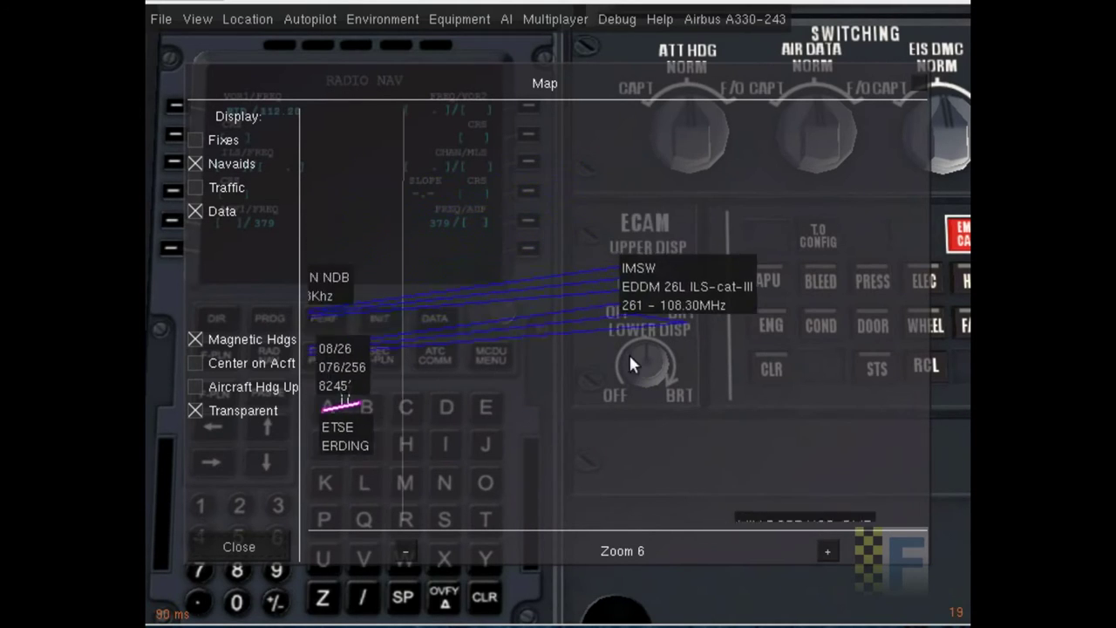
pyautogui.moveTo(640, 365); pyautogui.dragTo(741, 403)
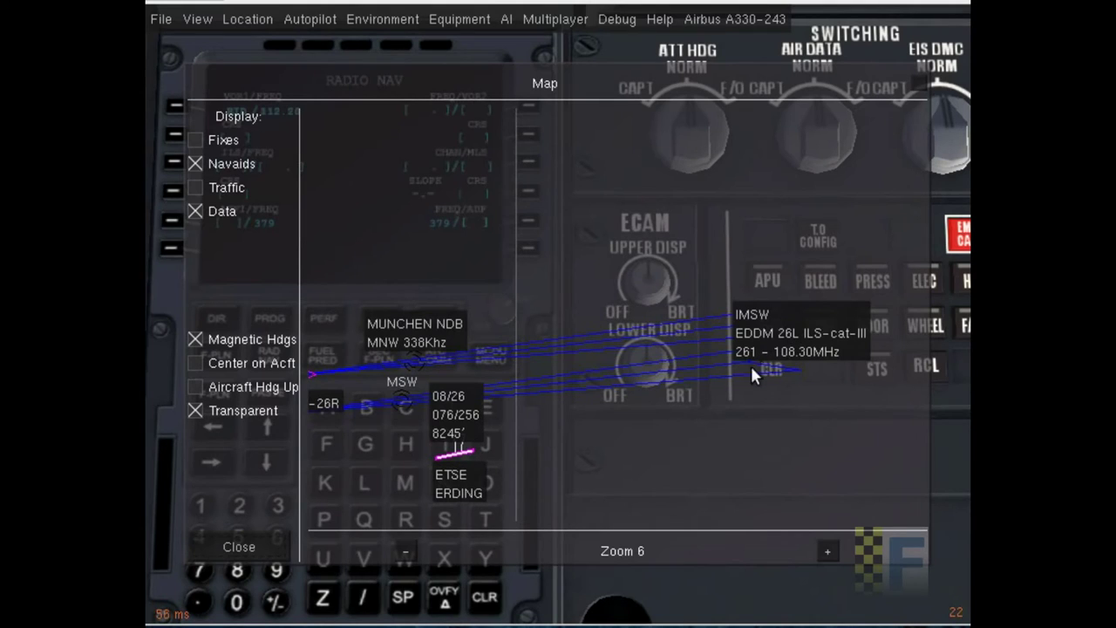
pyautogui.moveTo(668, 356); pyautogui.dragTo(686, 563)
pyautogui.press('Escape')
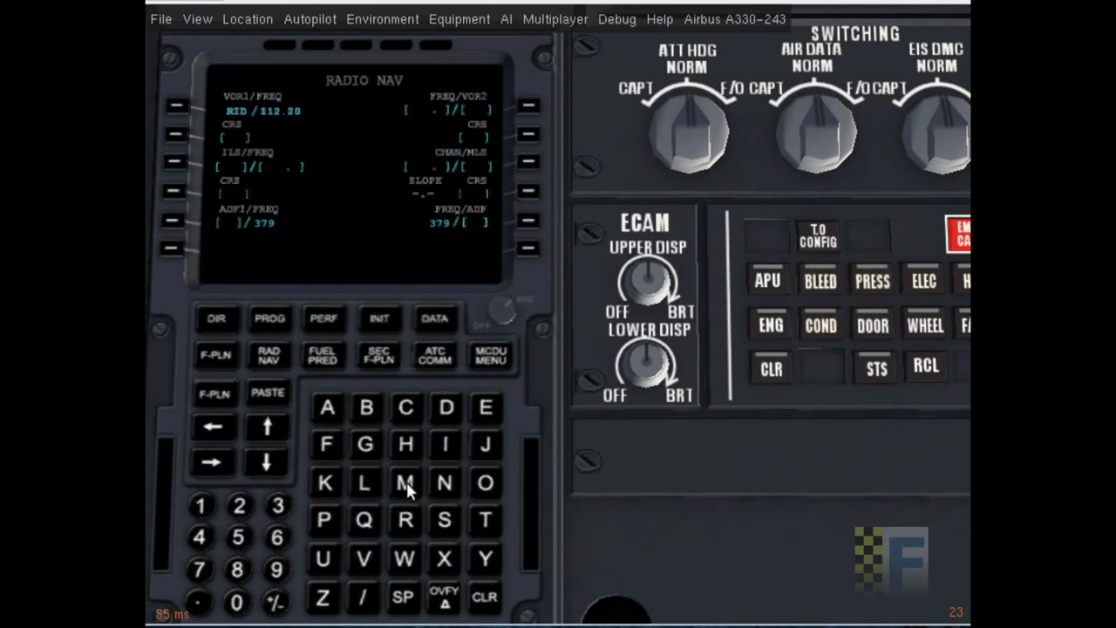
# - Enter 108.70 as the ILS frequency on the RAD NAV page
pyautogui.click(206, 514)
pyautogui.click(236, 601)
pyautogui.click(236, 570)
pyautogui.click(199, 602)
pyautogui.click(199, 570)
pyautogui.click(237, 601)
pyautogui.click(176, 162)
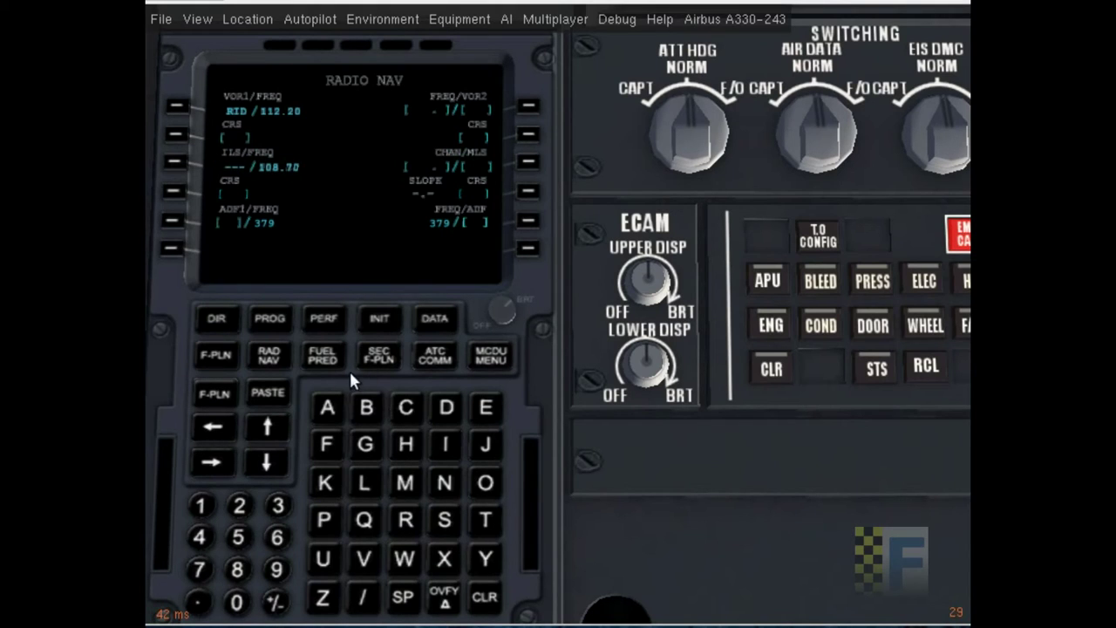
# - Show the MCDU INIT page, then switch to the copilot's view zoomed onto the EFIS panel
pyautogui.click(384, 315)
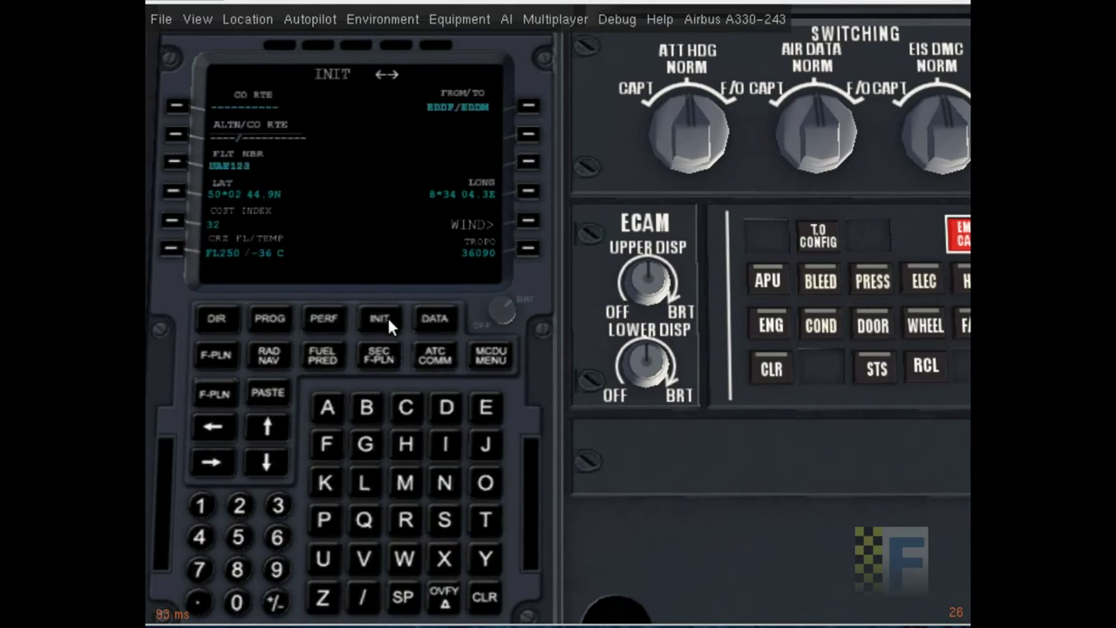
pyautogui.hotkey('ctrl', 'x')
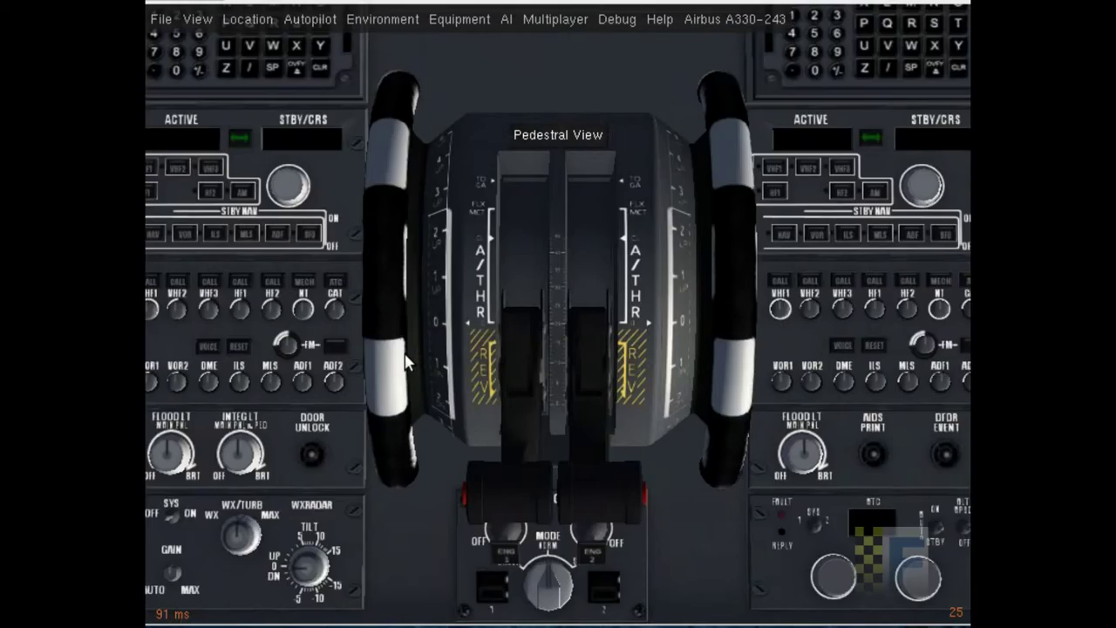
pyautogui.press('v')
pyautogui.hotkey('ctrl', 'x')
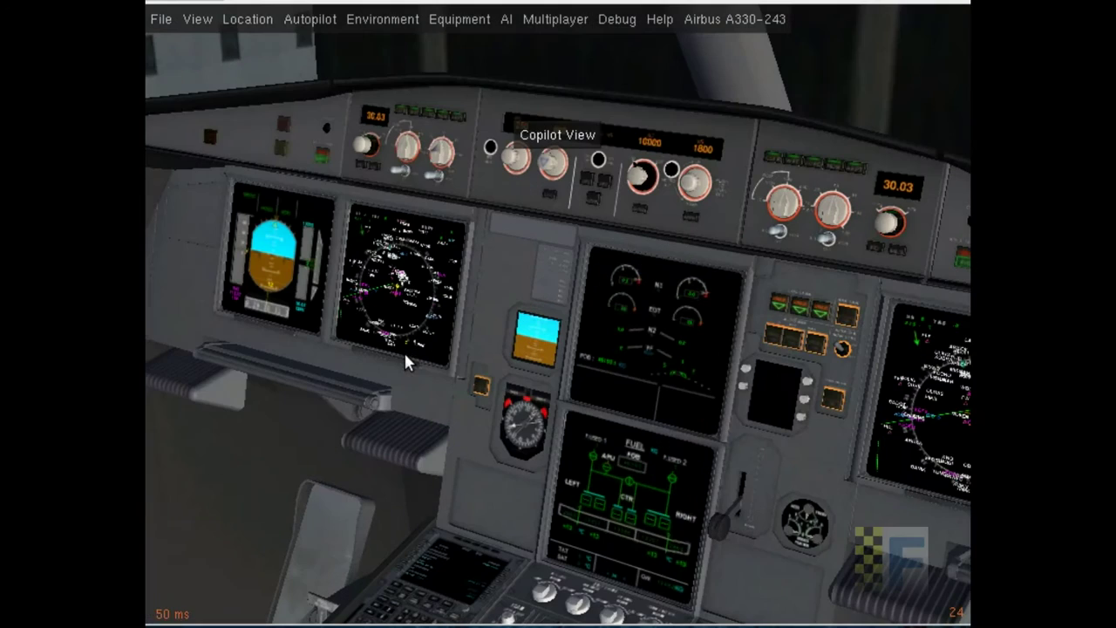
pyautogui.rightClick(587, 312)
pyautogui.scroll(4, 607, 340)
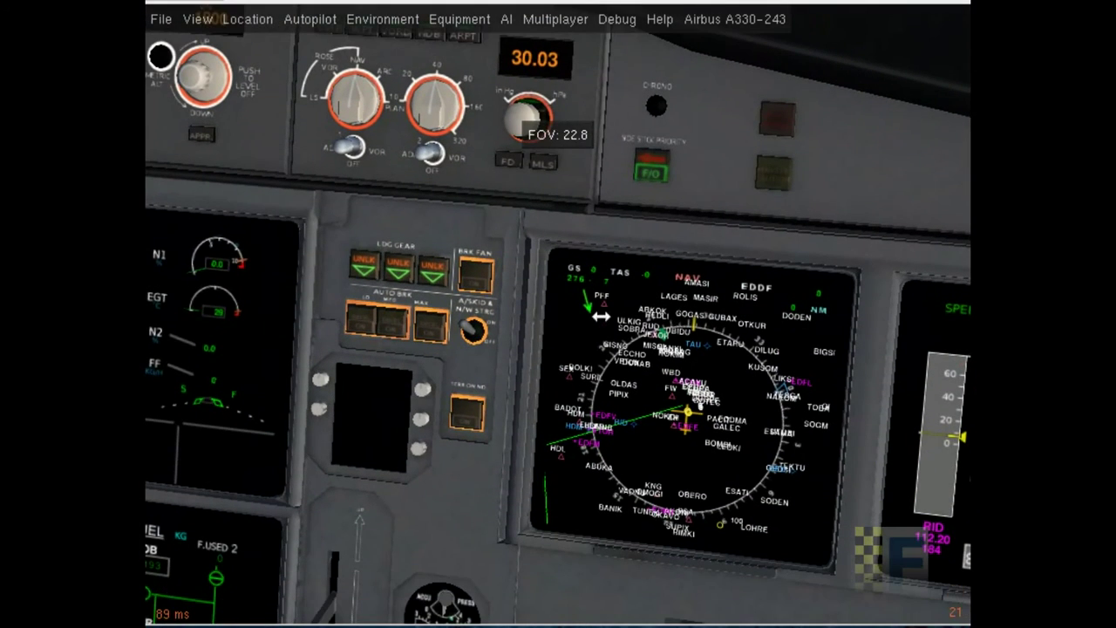
pyautogui.rightClick(602, 316)
pyautogui.moveTo(484, 146); pyautogui.dragTo(392, 61)
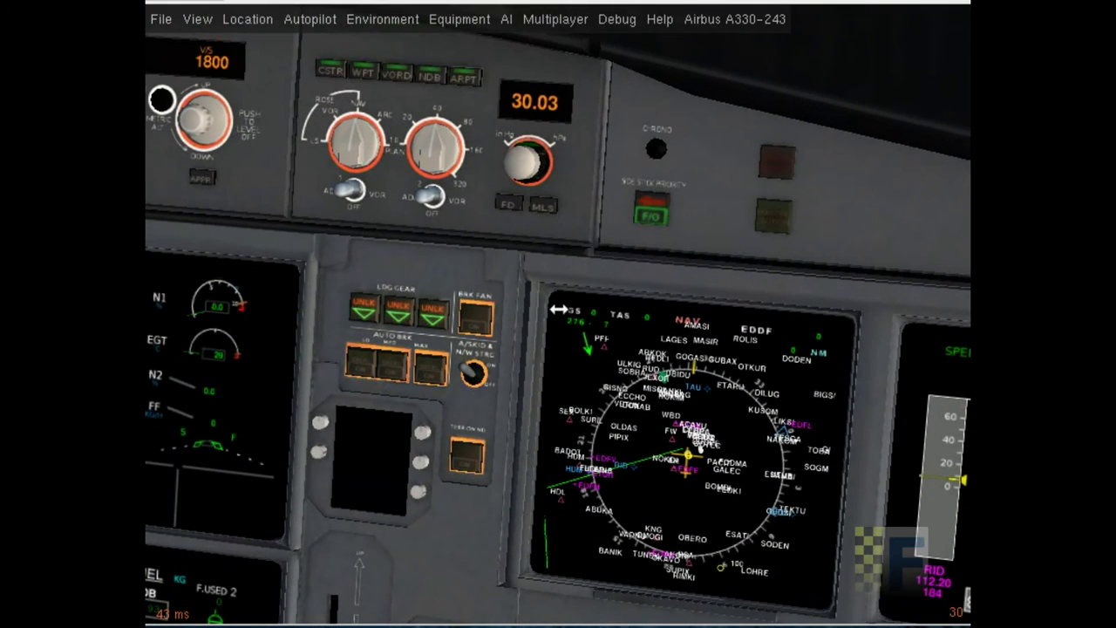
# - Turn off WPT and CSTR on the navigation display and set a shorter map range
pyautogui.click(368, 72)
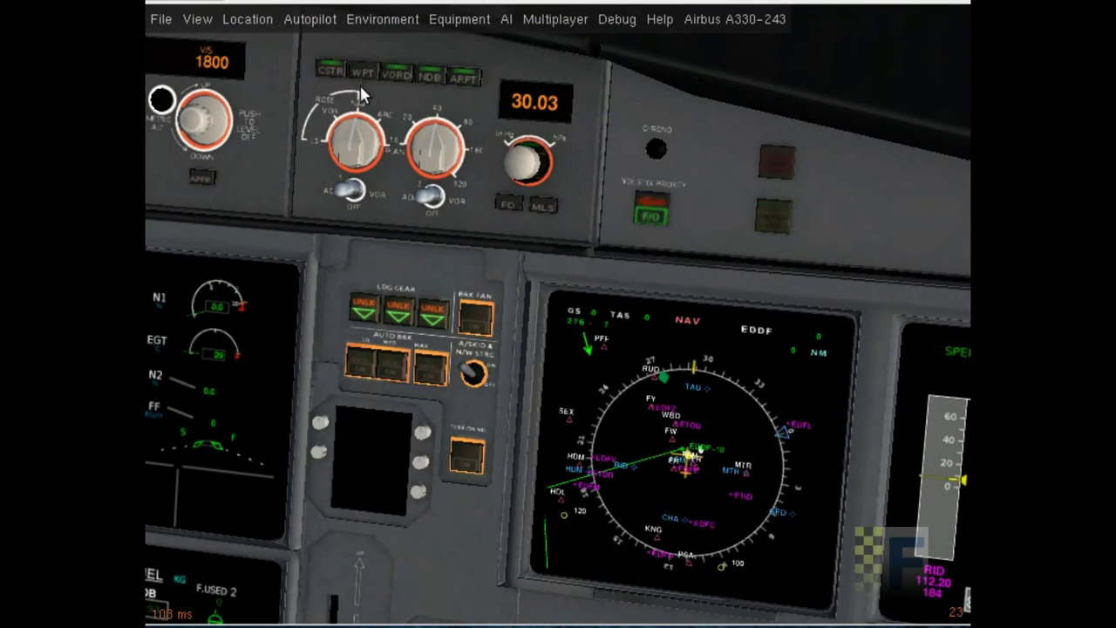
pyautogui.click(342, 76)
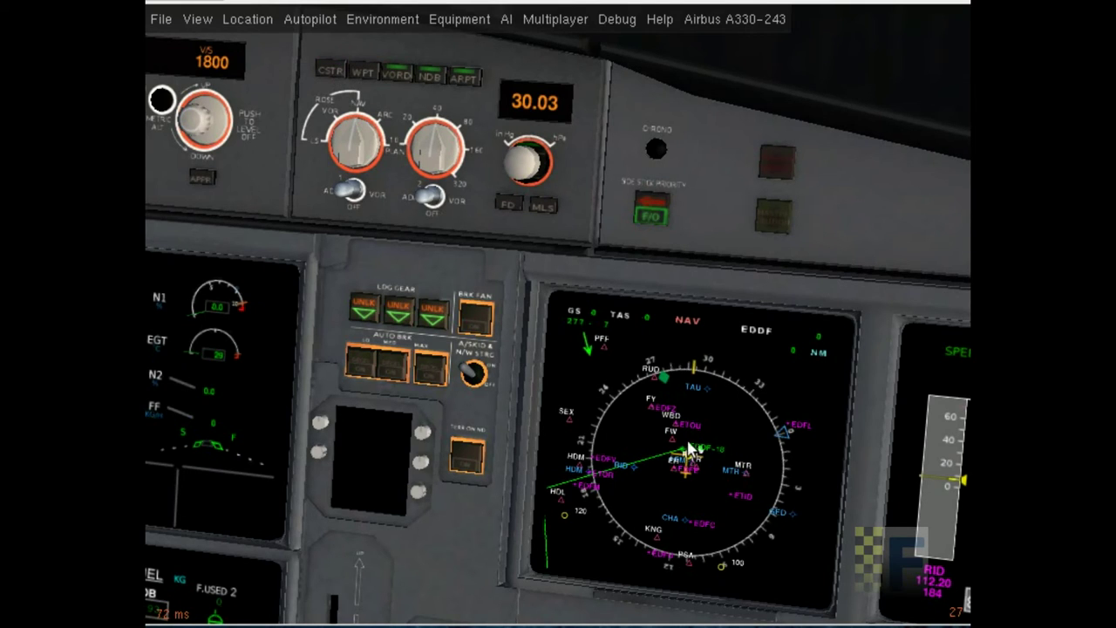
pyautogui.click(451, 161)
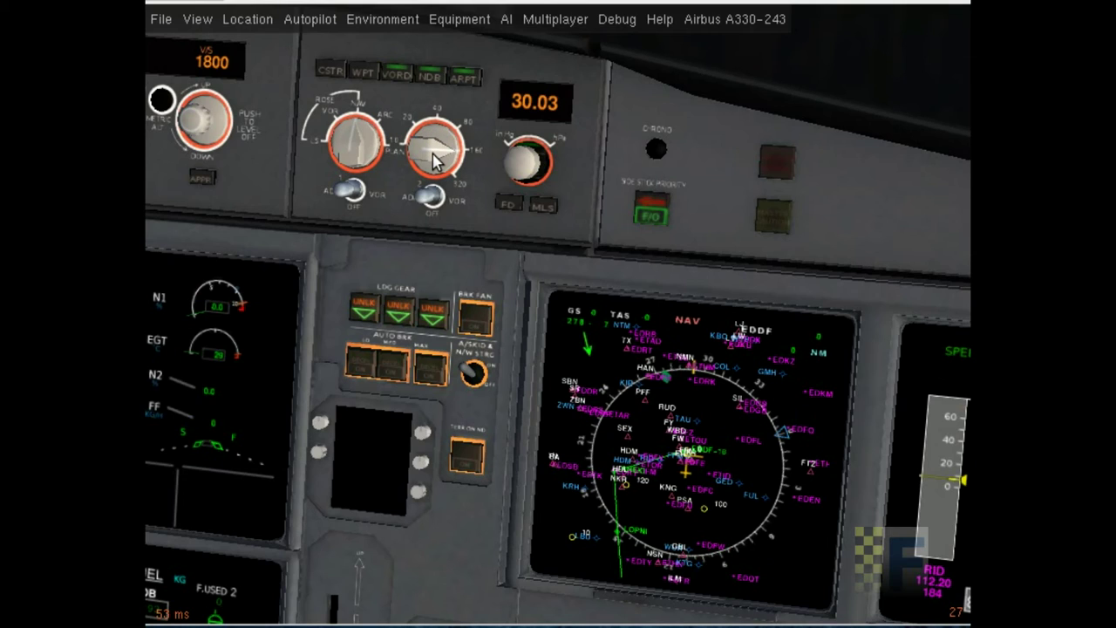
pyautogui.click(434, 160)
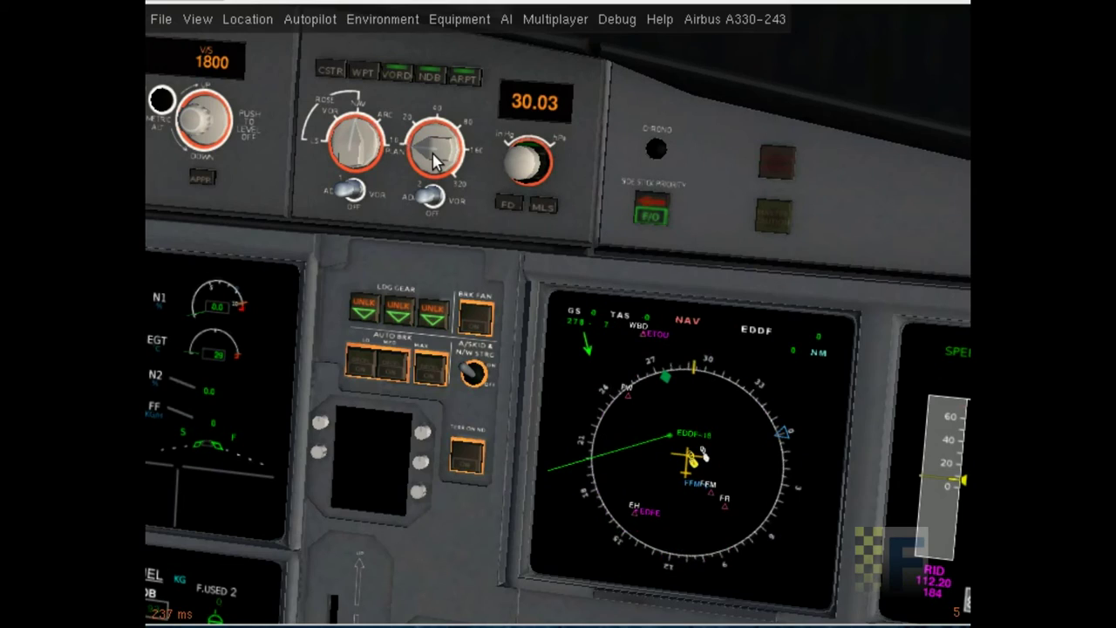
pyautogui.click(434, 159)
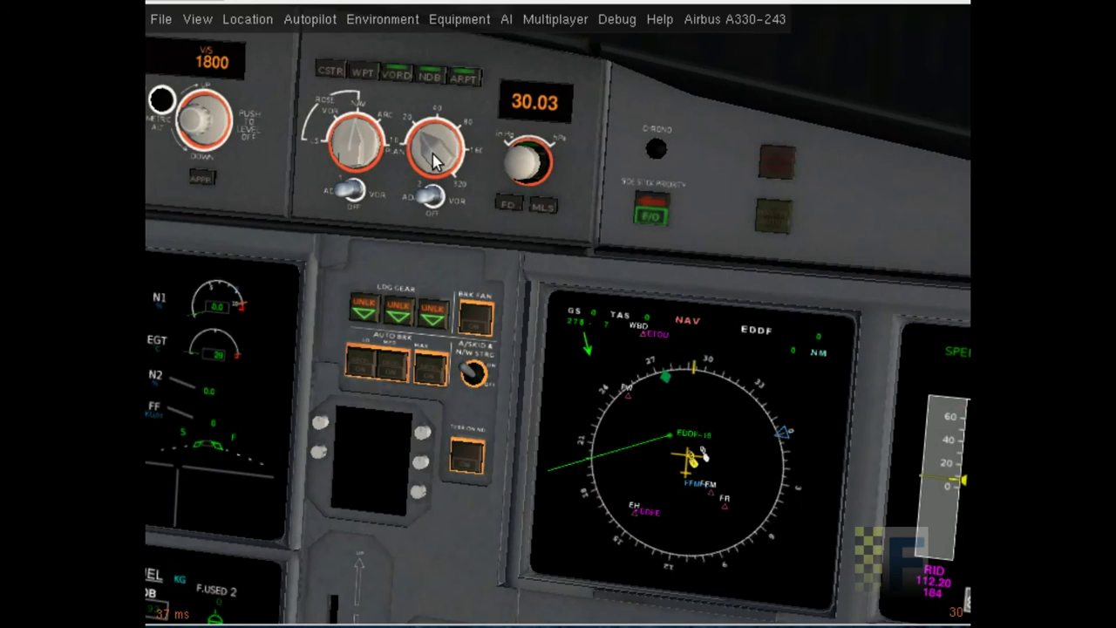
pyautogui.rightClick(554, 307)
pyautogui.scroll(-4, 489, 302)
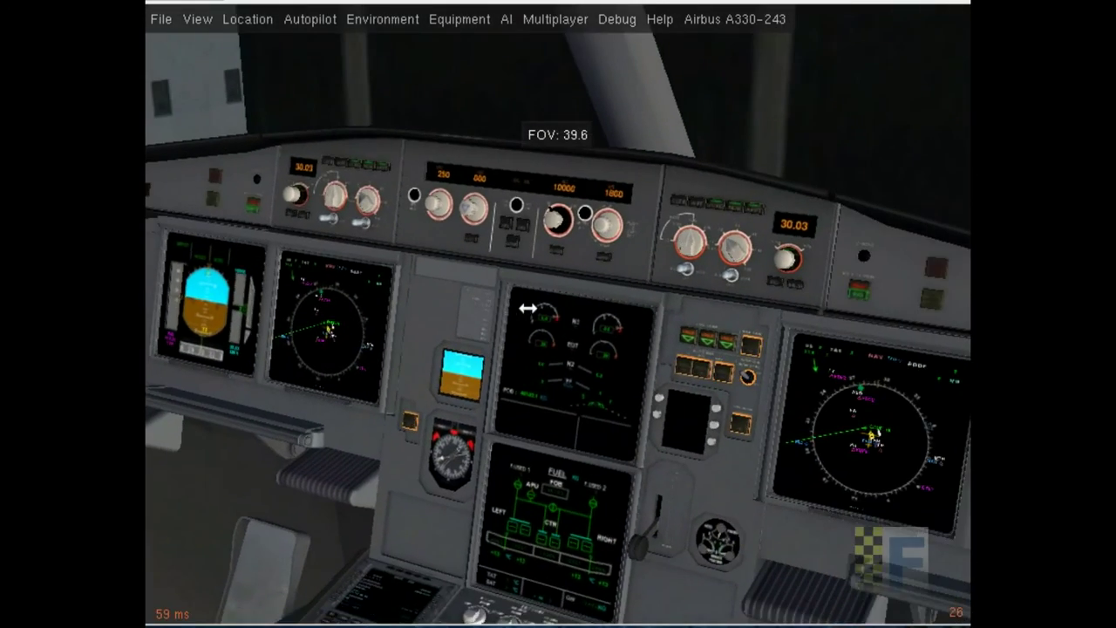
# - Set the FCU altitude to 25000 ft in 1000 ft steps with 2500 ft/min vertical speed
pyautogui.scroll(-2, 529, 310)
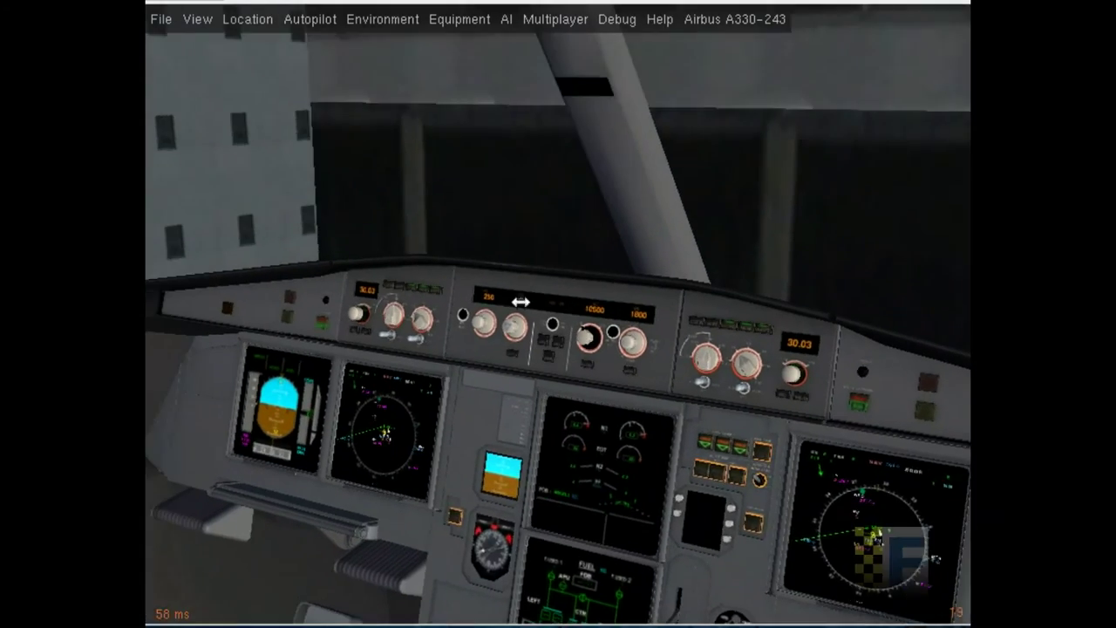
pyautogui.scroll(5, 521, 314)
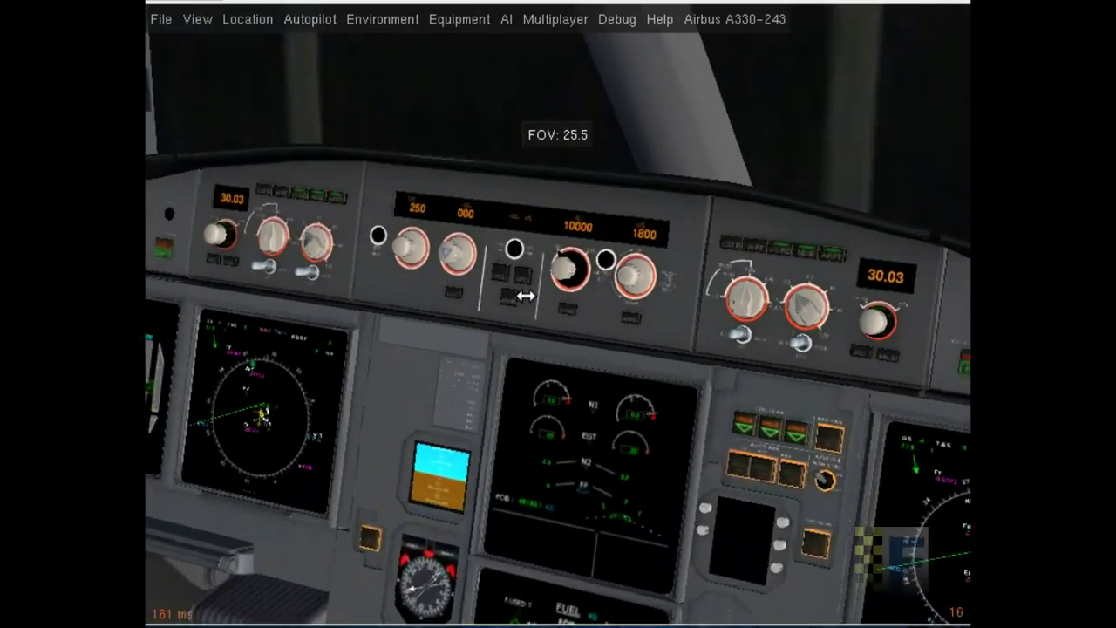
pyautogui.scroll(3, 526, 297)
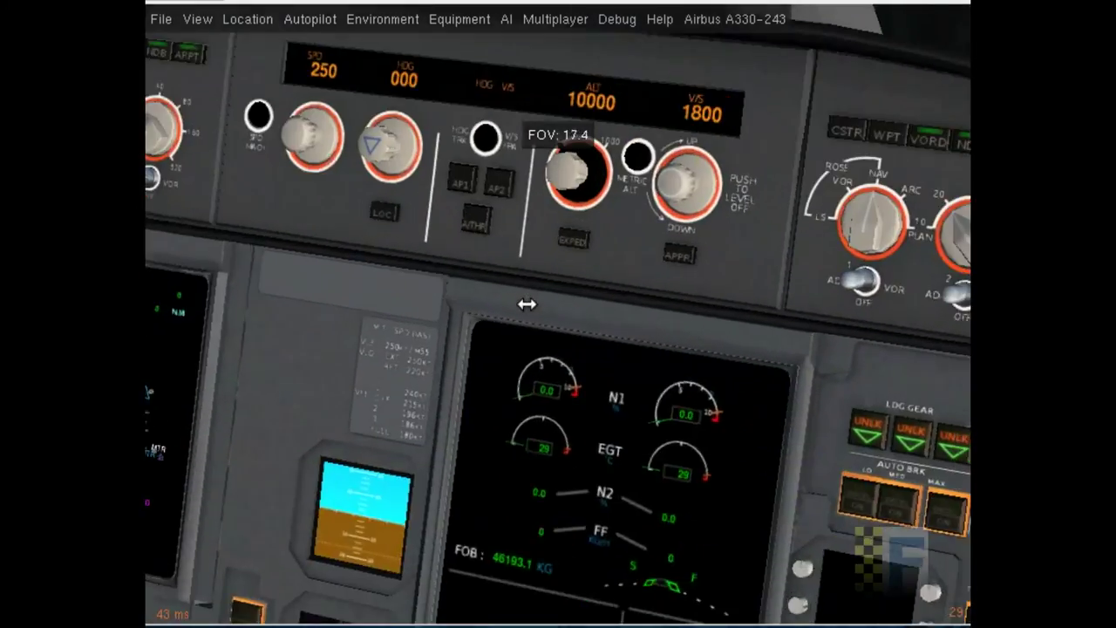
pyautogui.scroll(1, 526, 293)
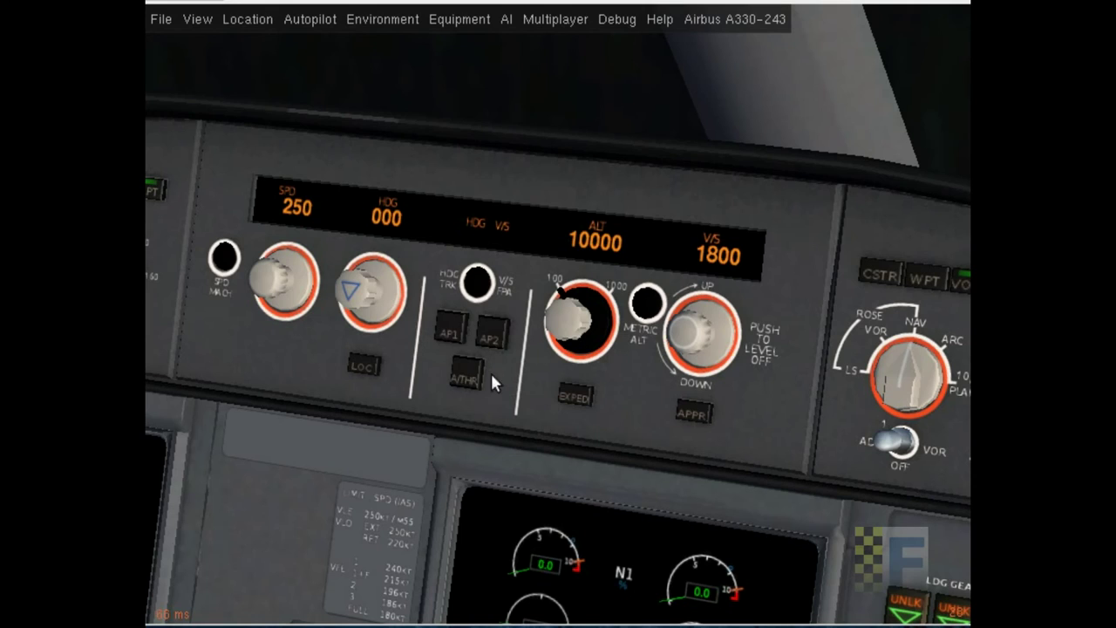
pyautogui.click(606, 331)
pyautogui.scroll(1, 557, 330)
pyautogui.scroll(20, 558, 329)
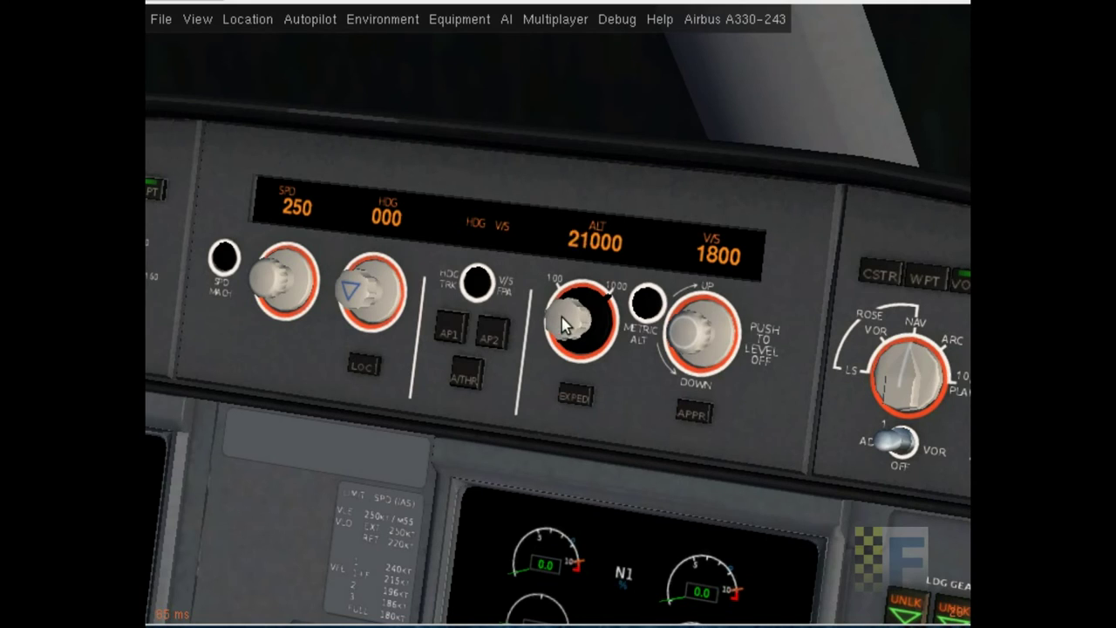
pyautogui.scroll(-8, 566, 330)
pyautogui.click(574, 327)
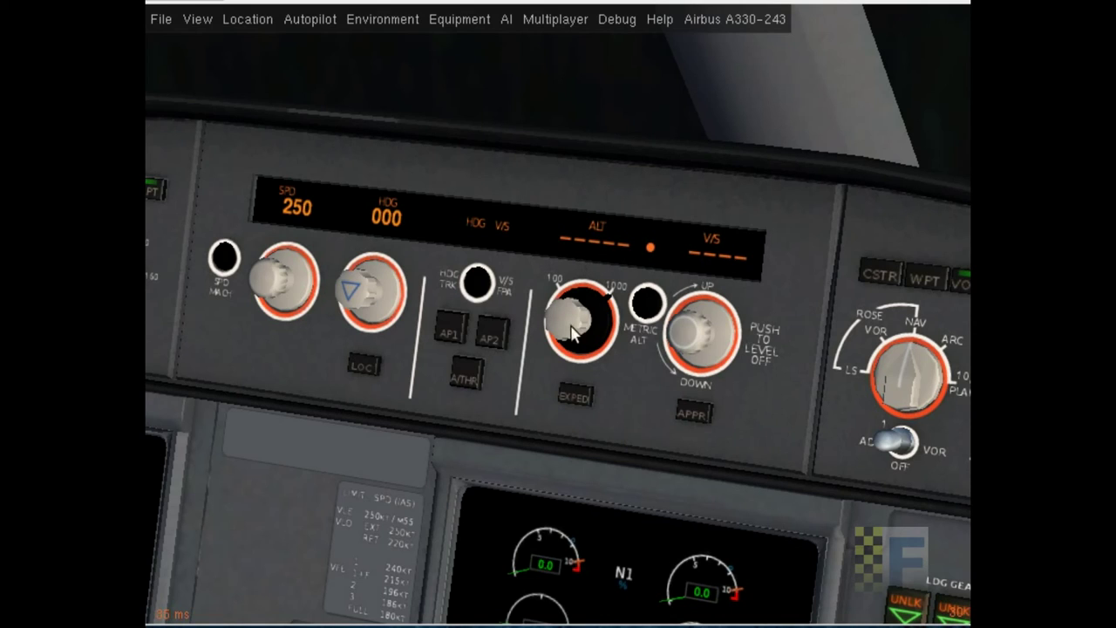
pyautogui.click(575, 332)
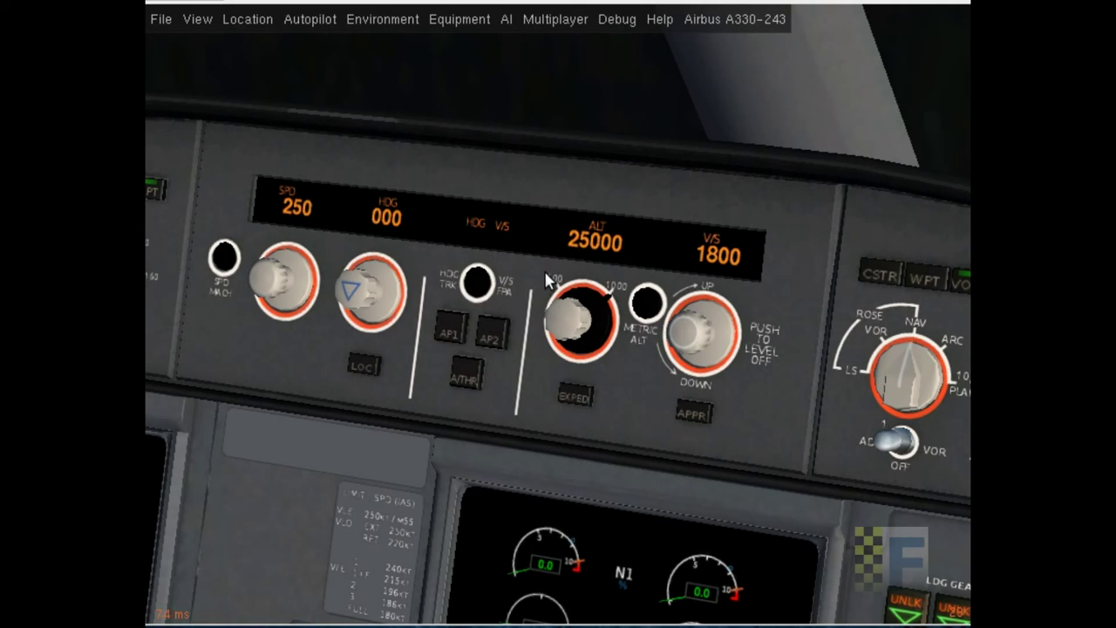
# - Put the FCU heading and speed into managed mode
pyautogui.scroll(5, 703, 365)
pyautogui.scroll(2, 703, 364)
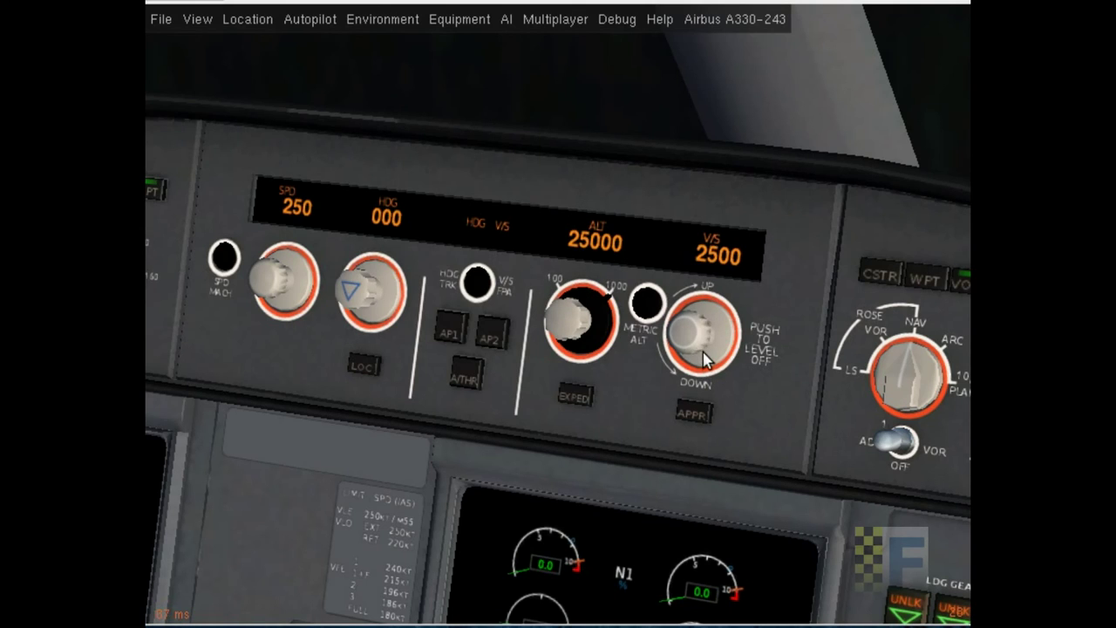
pyautogui.click(354, 292)
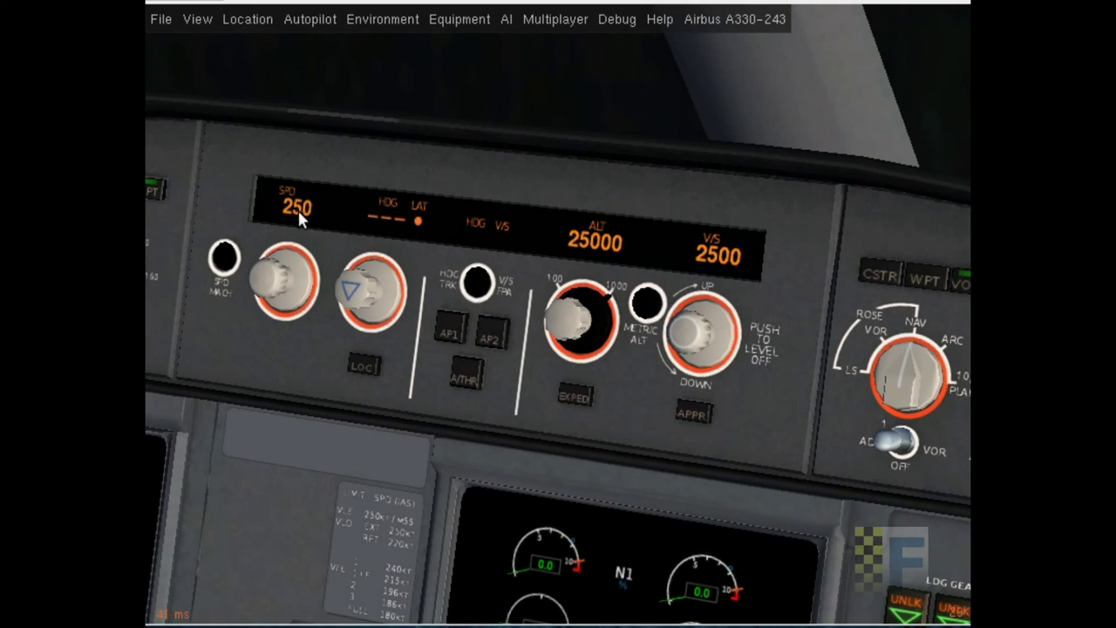
pyautogui.click(264, 279)
pyautogui.rightClick(556, 315)
pyautogui.scroll(-2, 528, 331)
pyautogui.scroll(6, 527, 330)
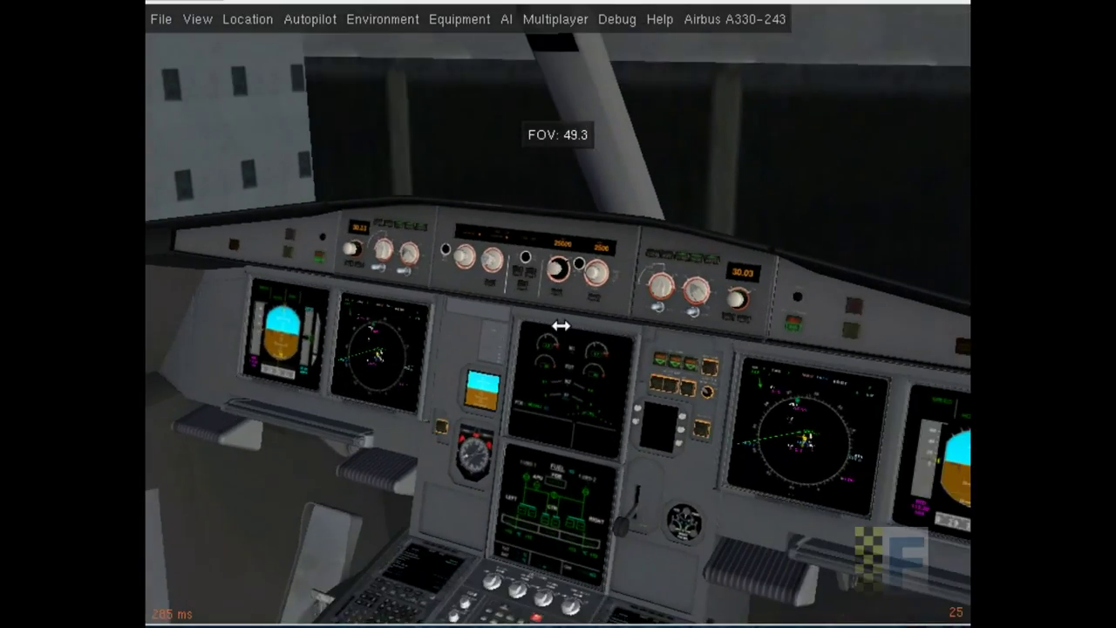
pyautogui.scroll(3, 555, 336)
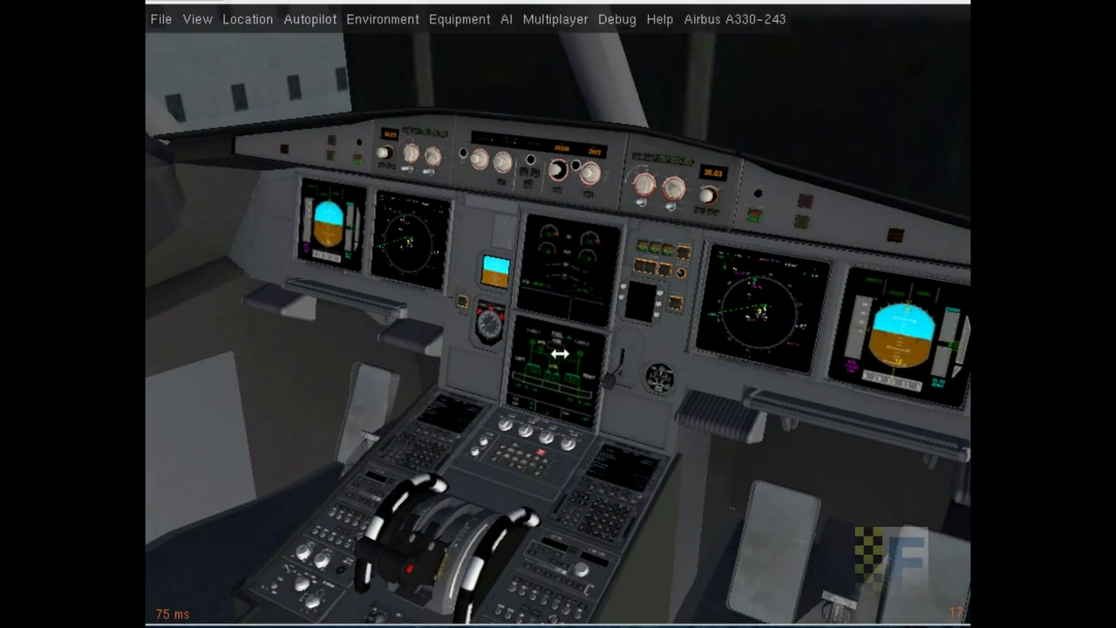
pyautogui.rightClick(553, 340)
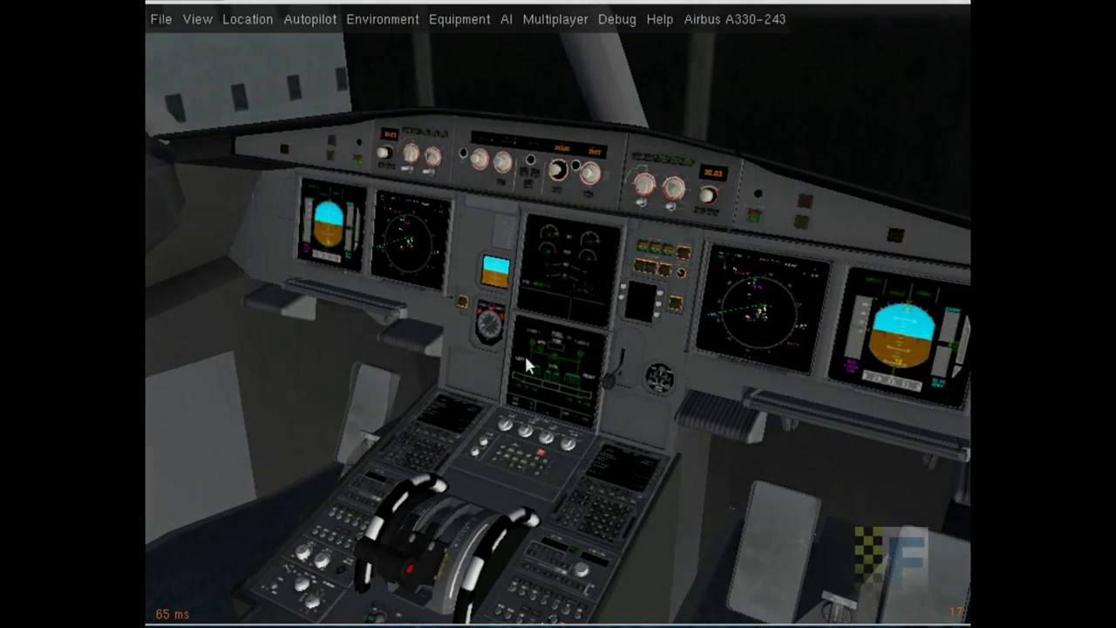